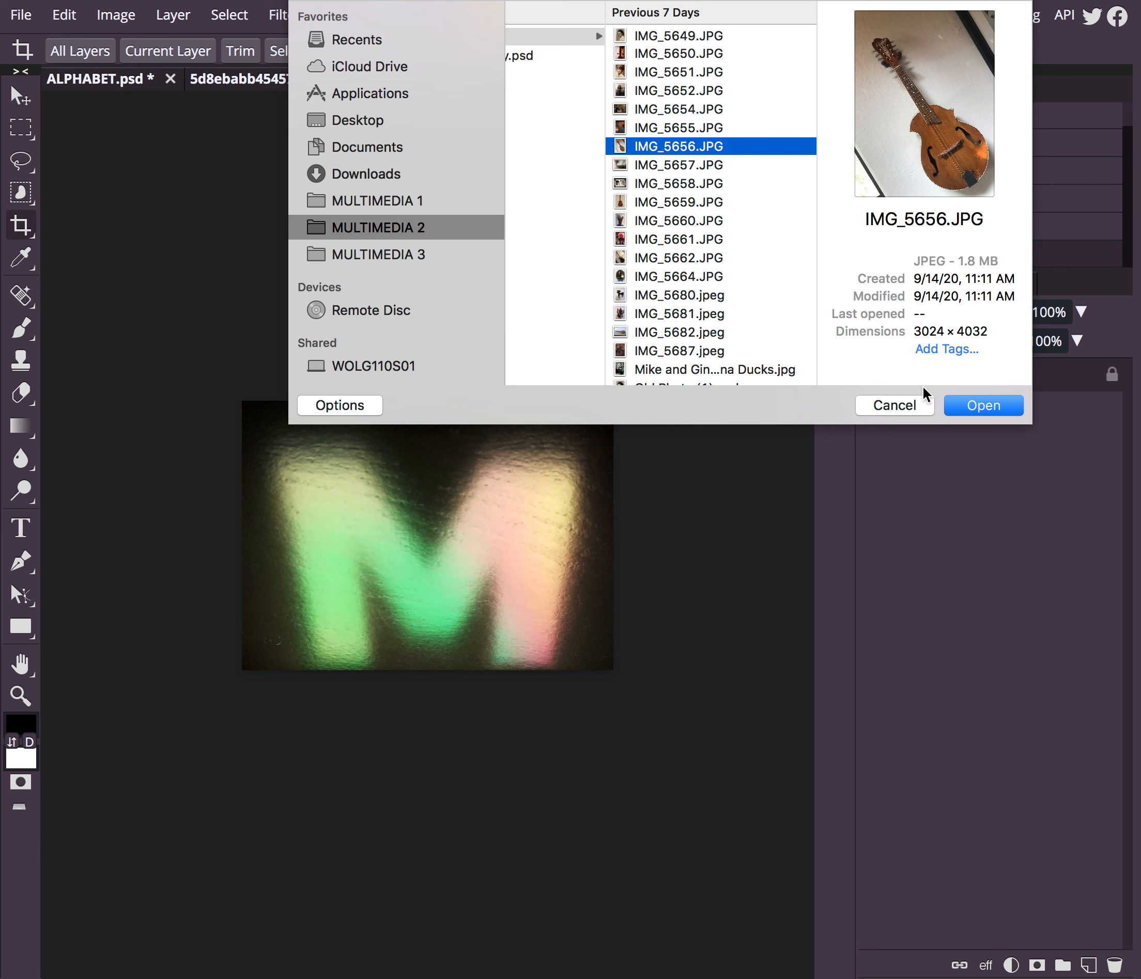
Open the mandolin photo IMG_5656.JPG for editing
{"action": "left_click", "coordinate": [977, 413]}
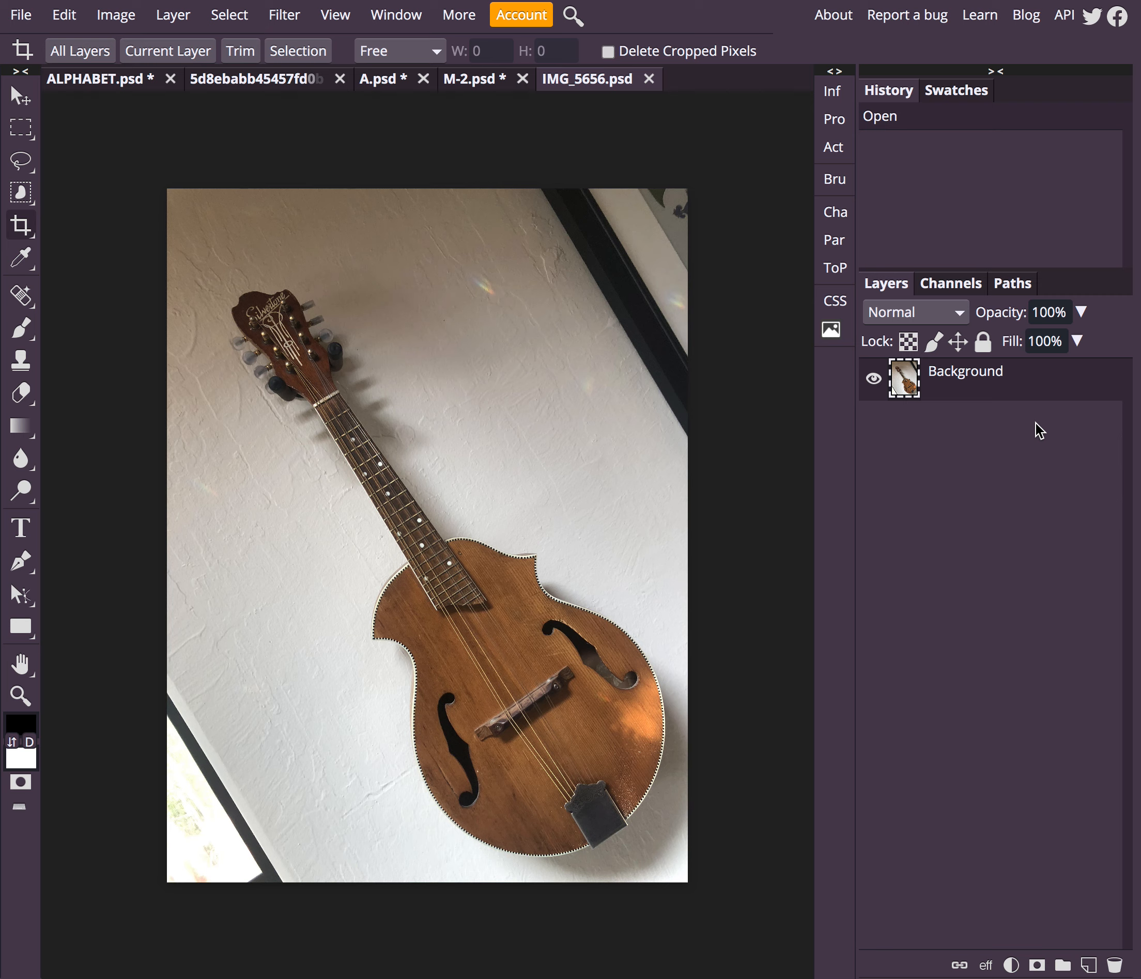
{"action": "key", "text": "ctrl+j"}
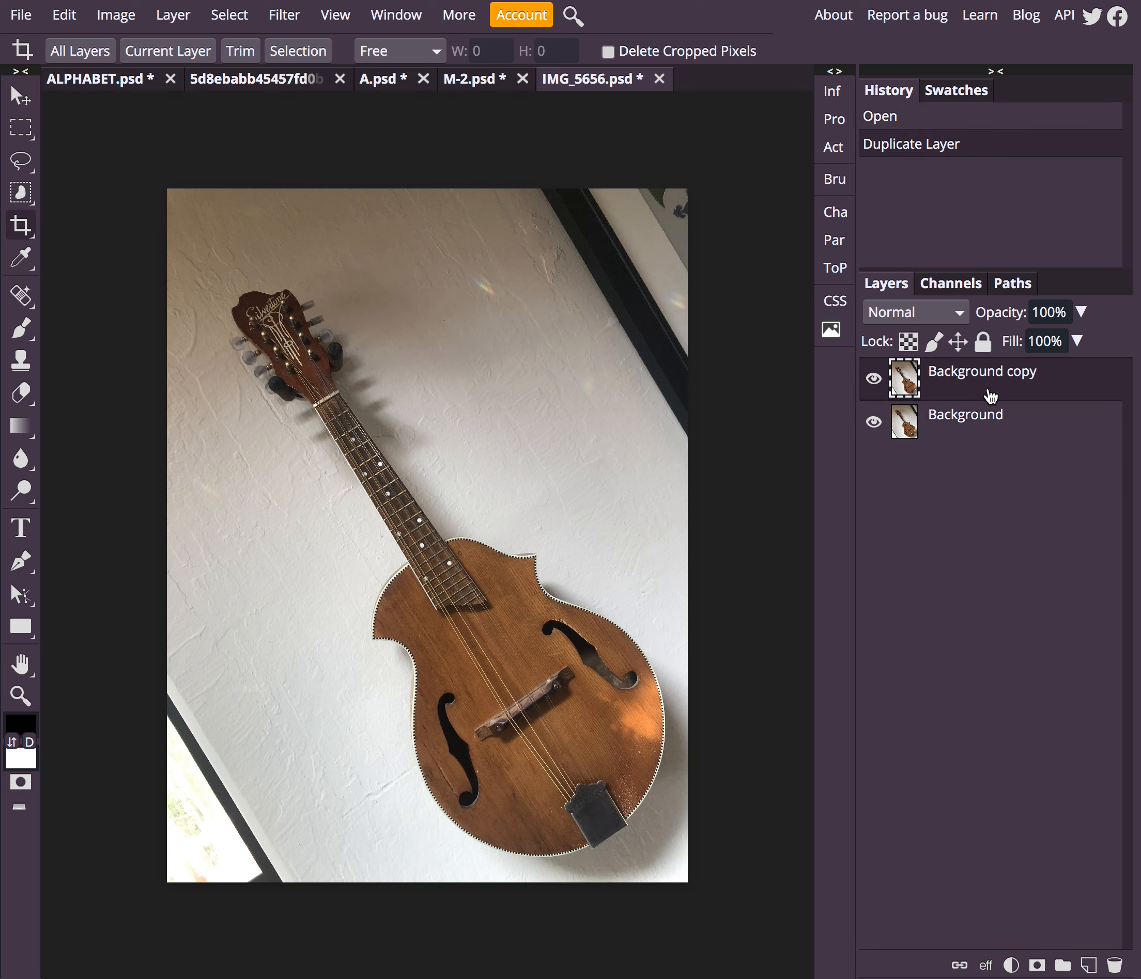
{"action": "key", "text": "ctrl+z"}
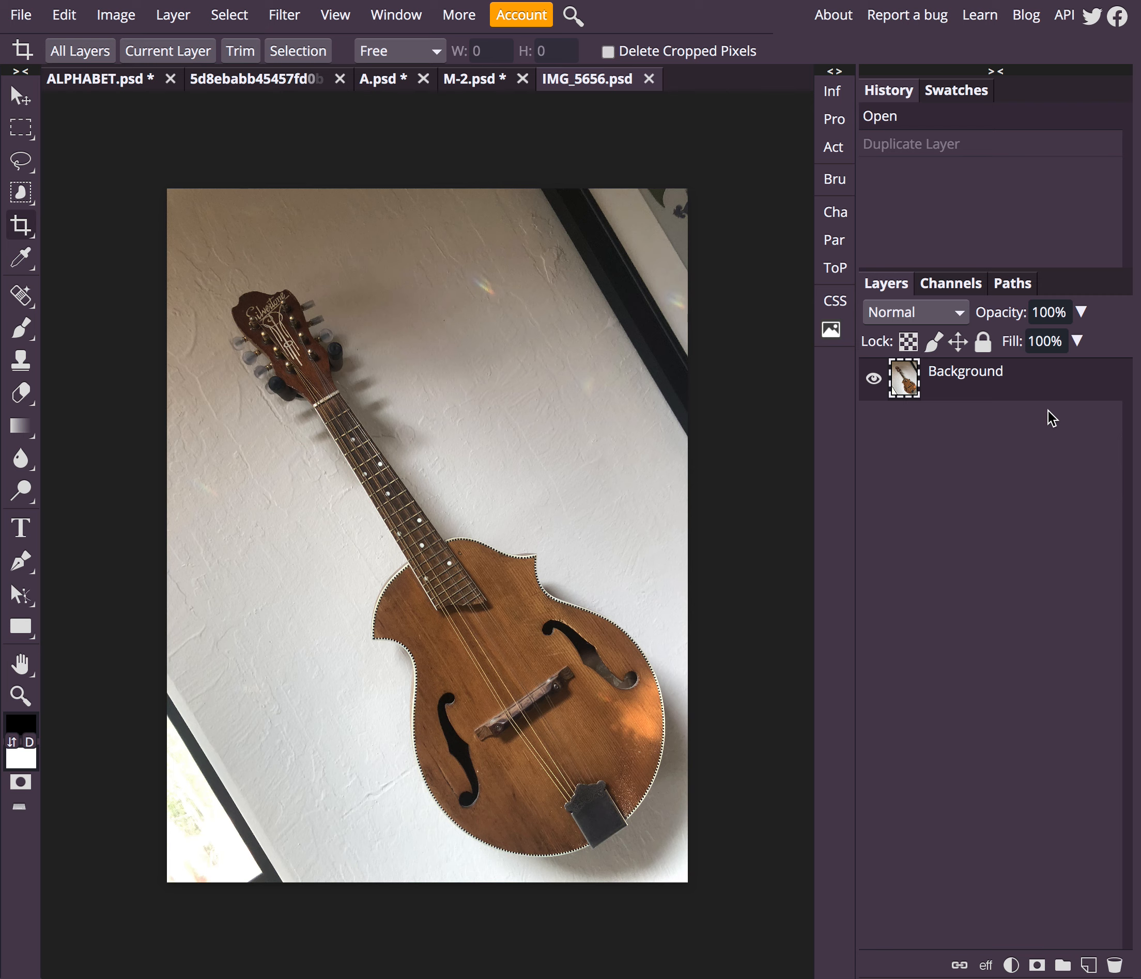
{"action": "left_click_drag", "start_coordinate": [1029, 389], "coordinate": [1088, 968]}
{"action": "key", "text": "ctrl+z"}
Duplicate the Background layer and fully lock the original Background layer beneath the copy
{"action": "right_click", "coordinate": [1034, 390]}
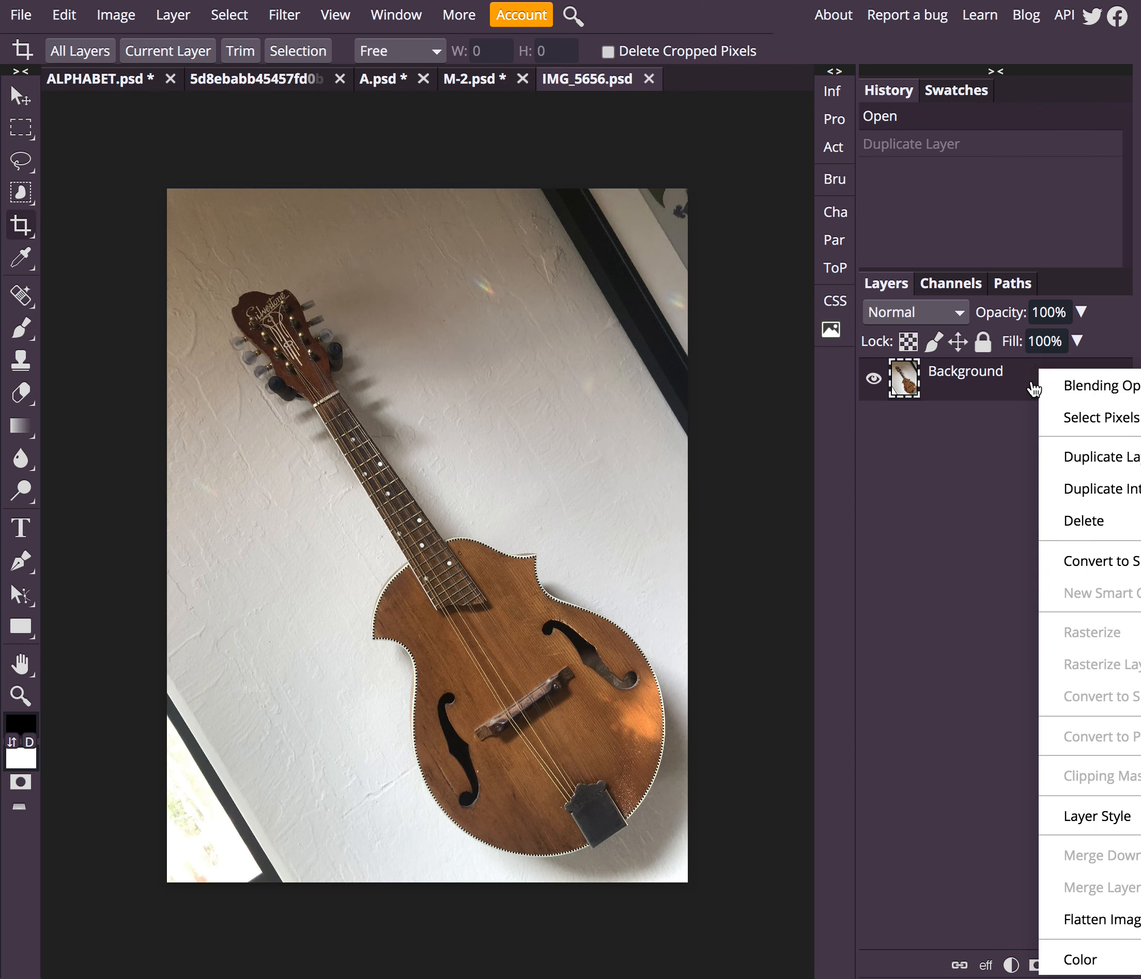
{"action": "left_click", "coordinate": [1072, 457]}
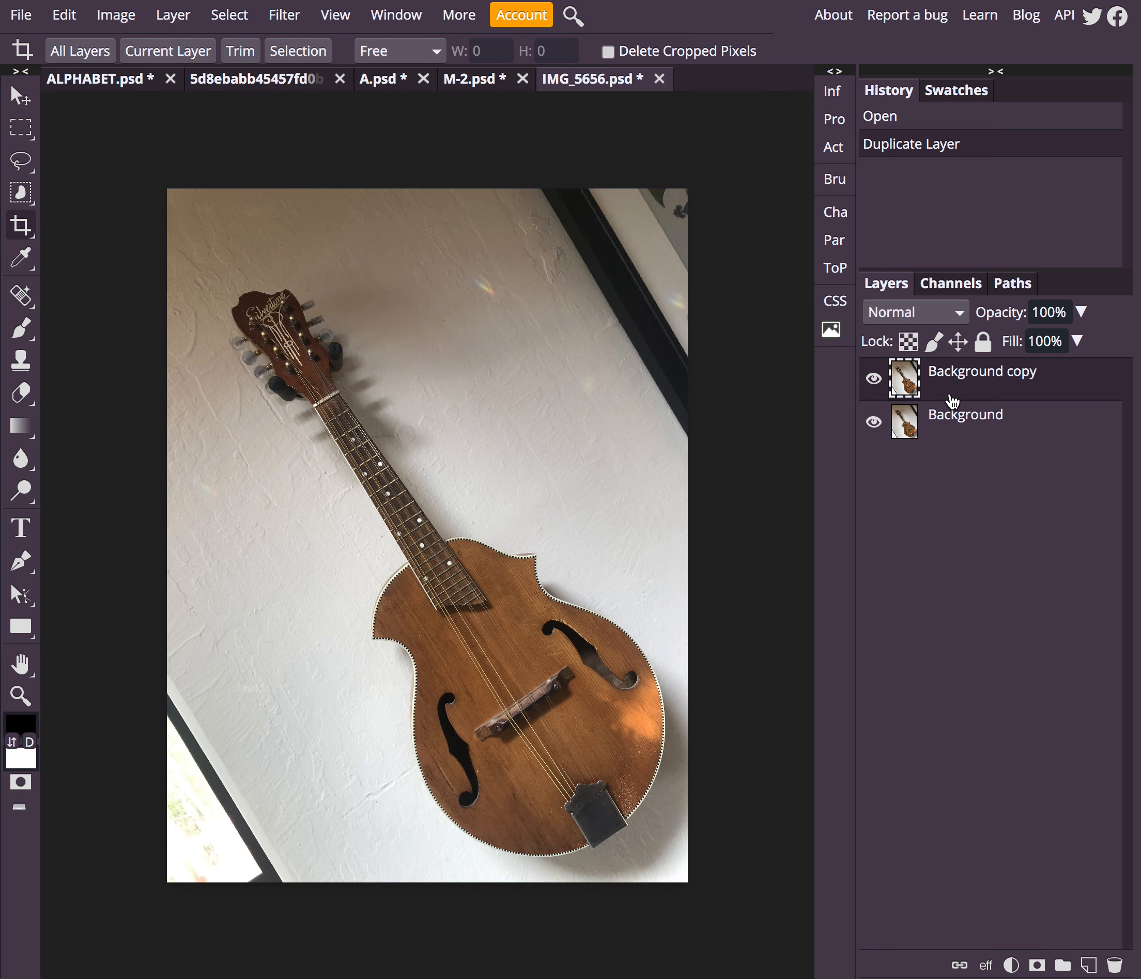
{"action": "right_click", "coordinate": [871, 438]}
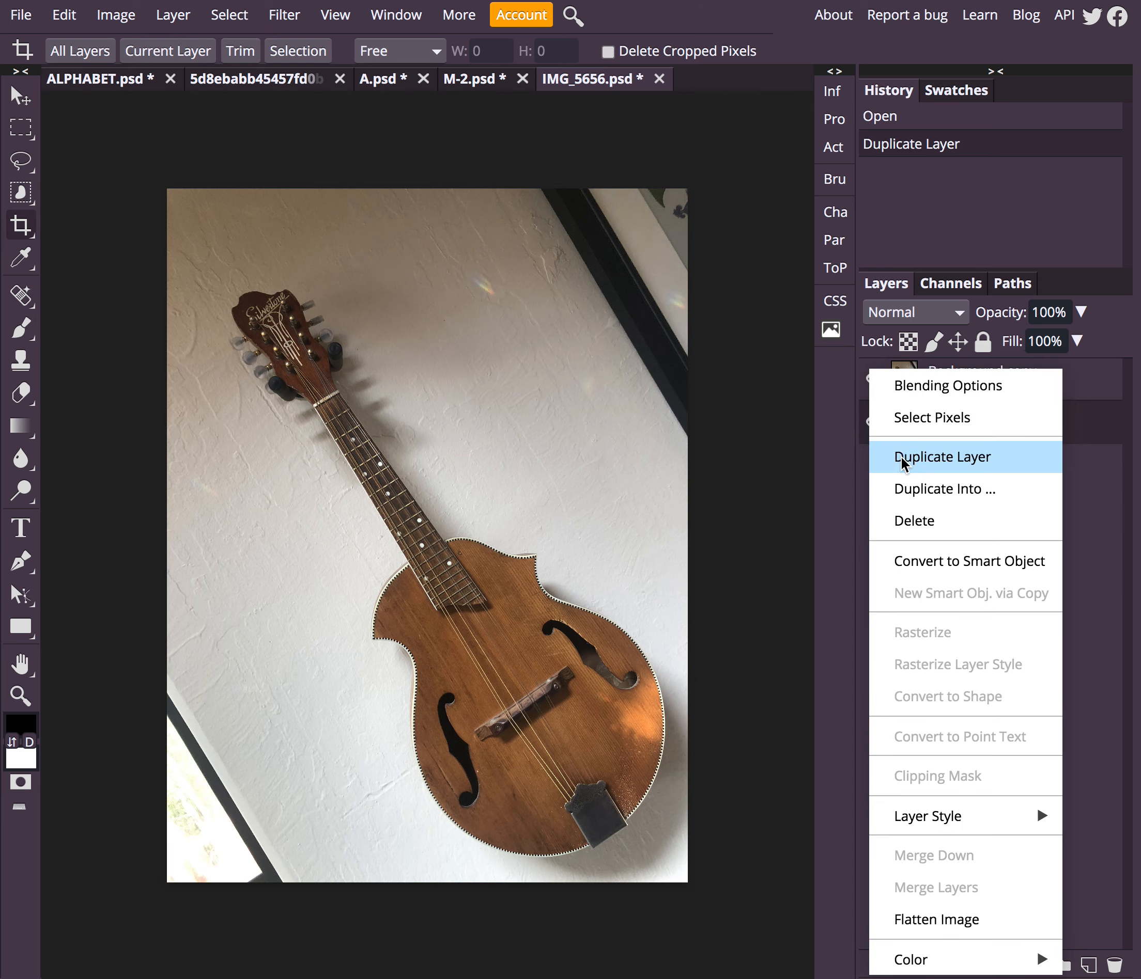
{"action": "left_click", "coordinate": [1072, 394]}
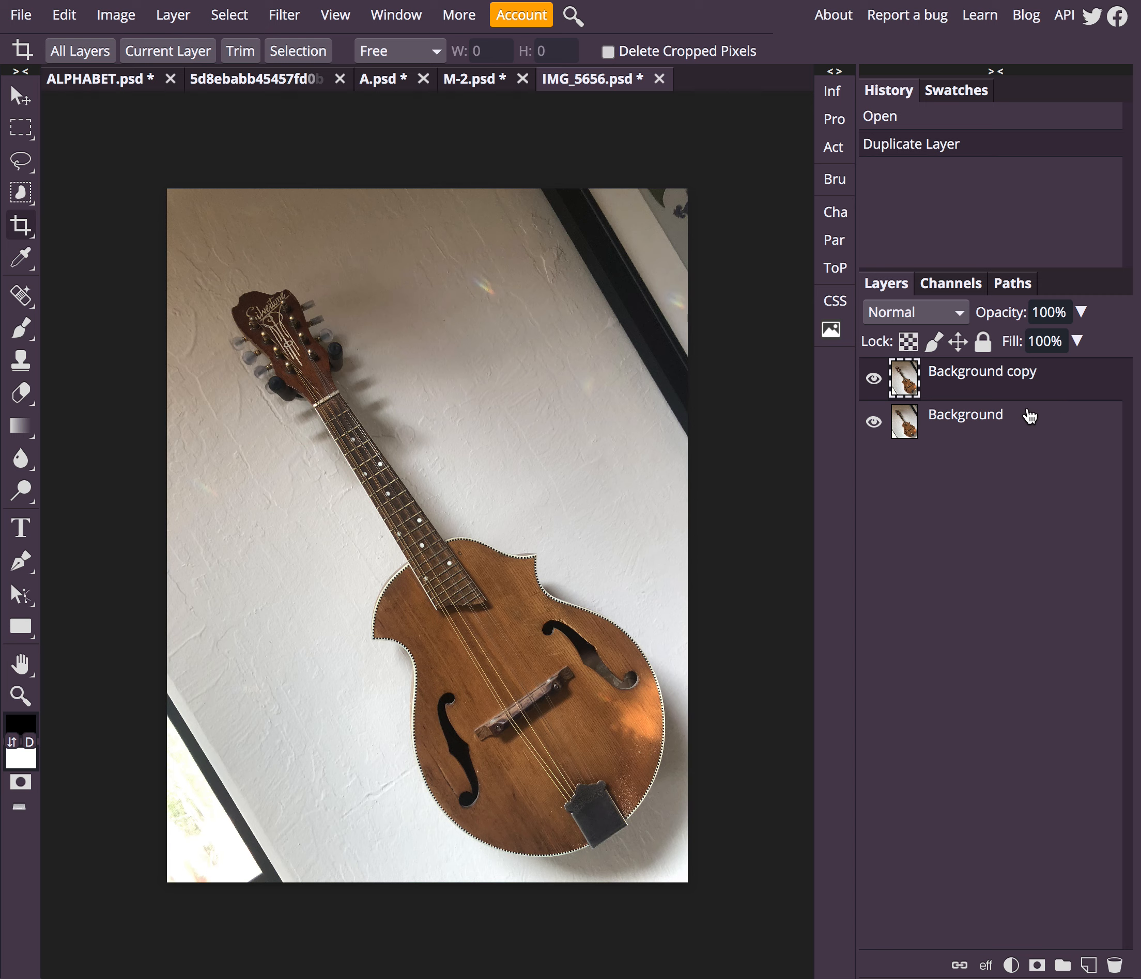
{"action": "left_click", "coordinate": [1068, 430]}
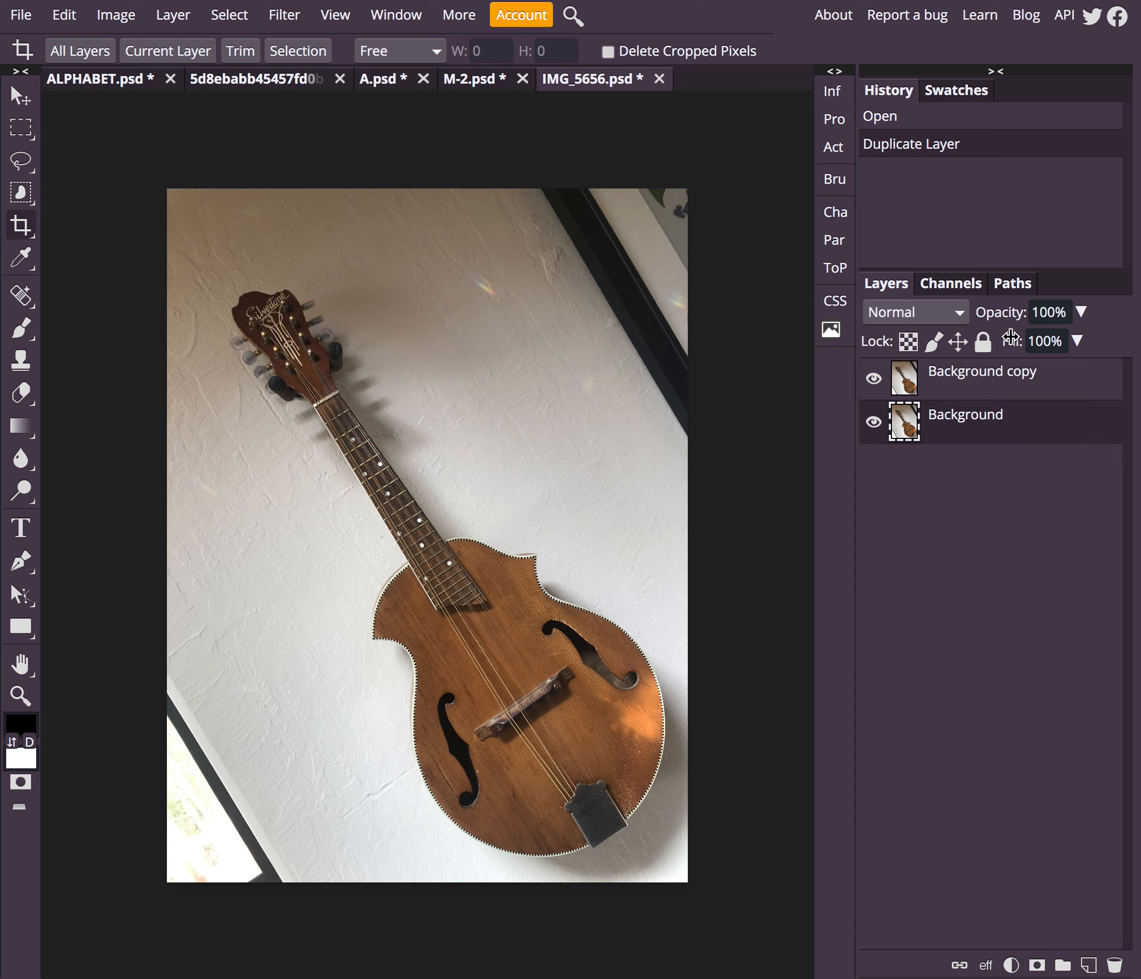
{"action": "left_click", "coordinate": [985, 342]}
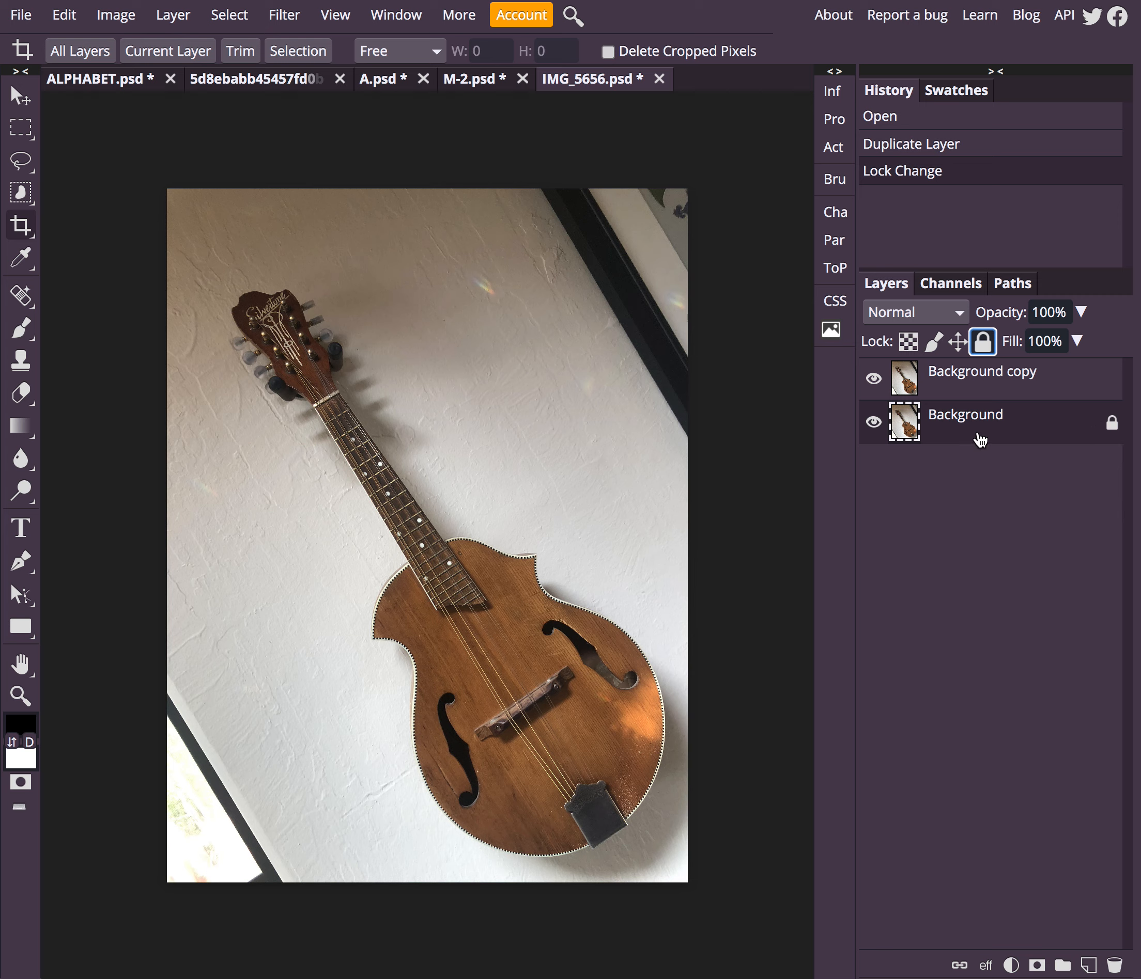
Add a Levels adjustment layer above Background copy with the RGB input black point at 13 and white point at 238
{"action": "left_click", "coordinate": [1076, 389]}
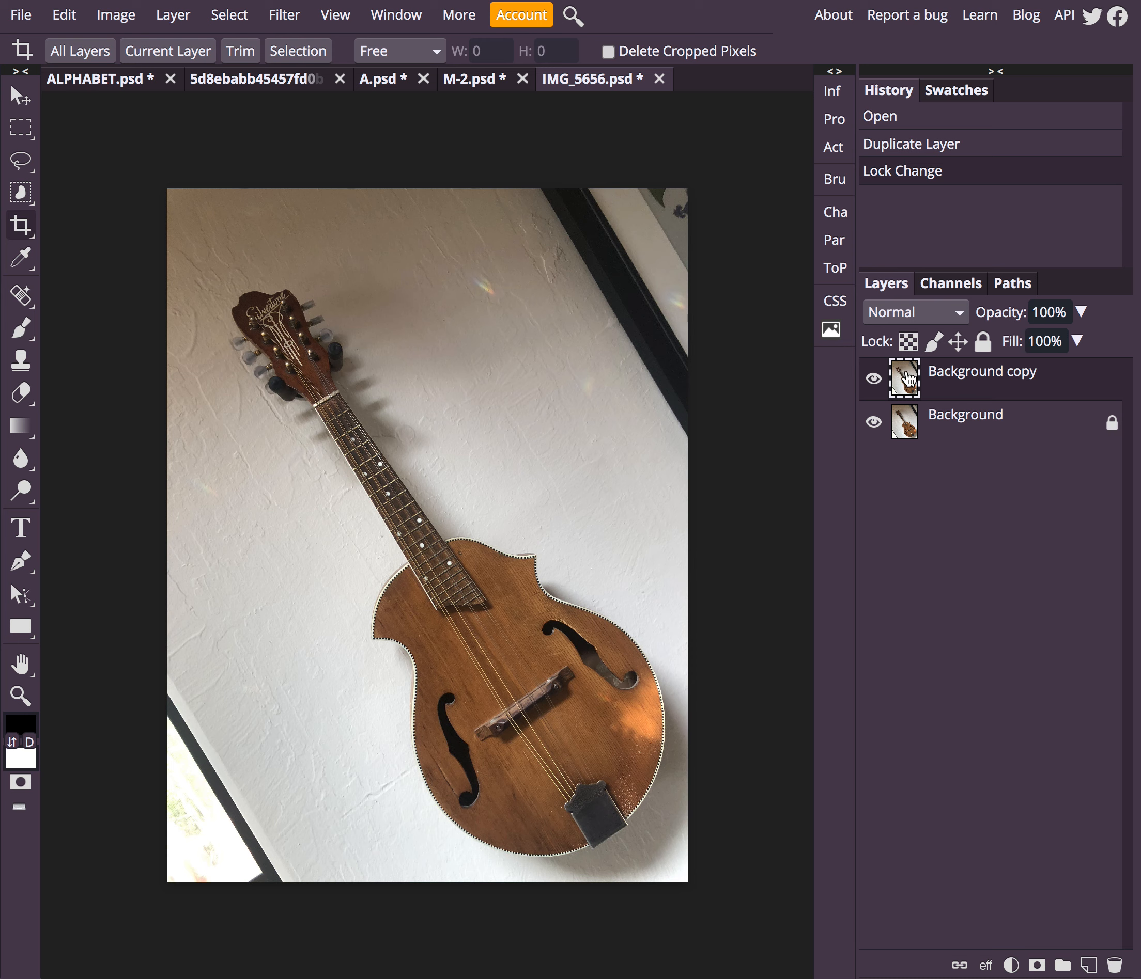
{"action": "left_click", "coordinate": [1011, 966]}
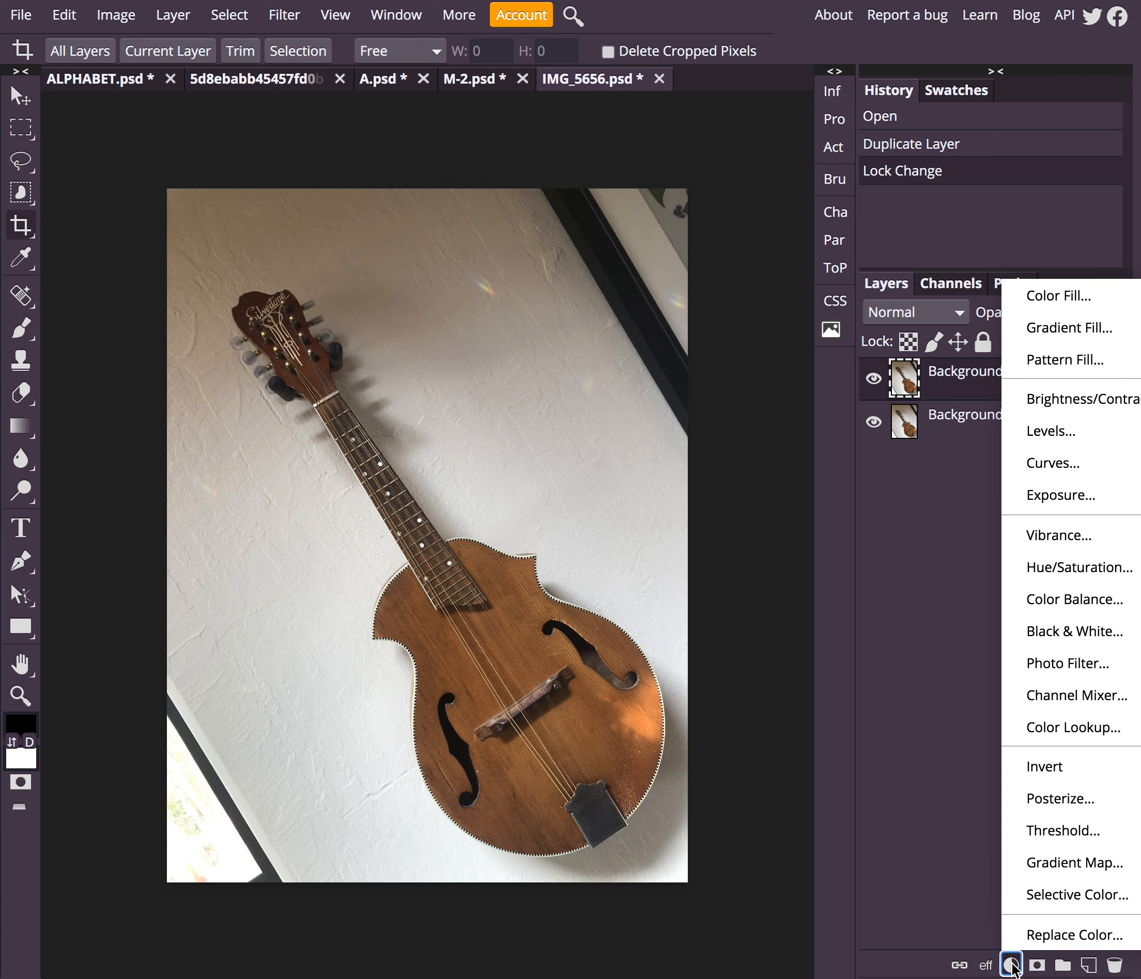
{"action": "left_click", "coordinate": [1042, 433]}
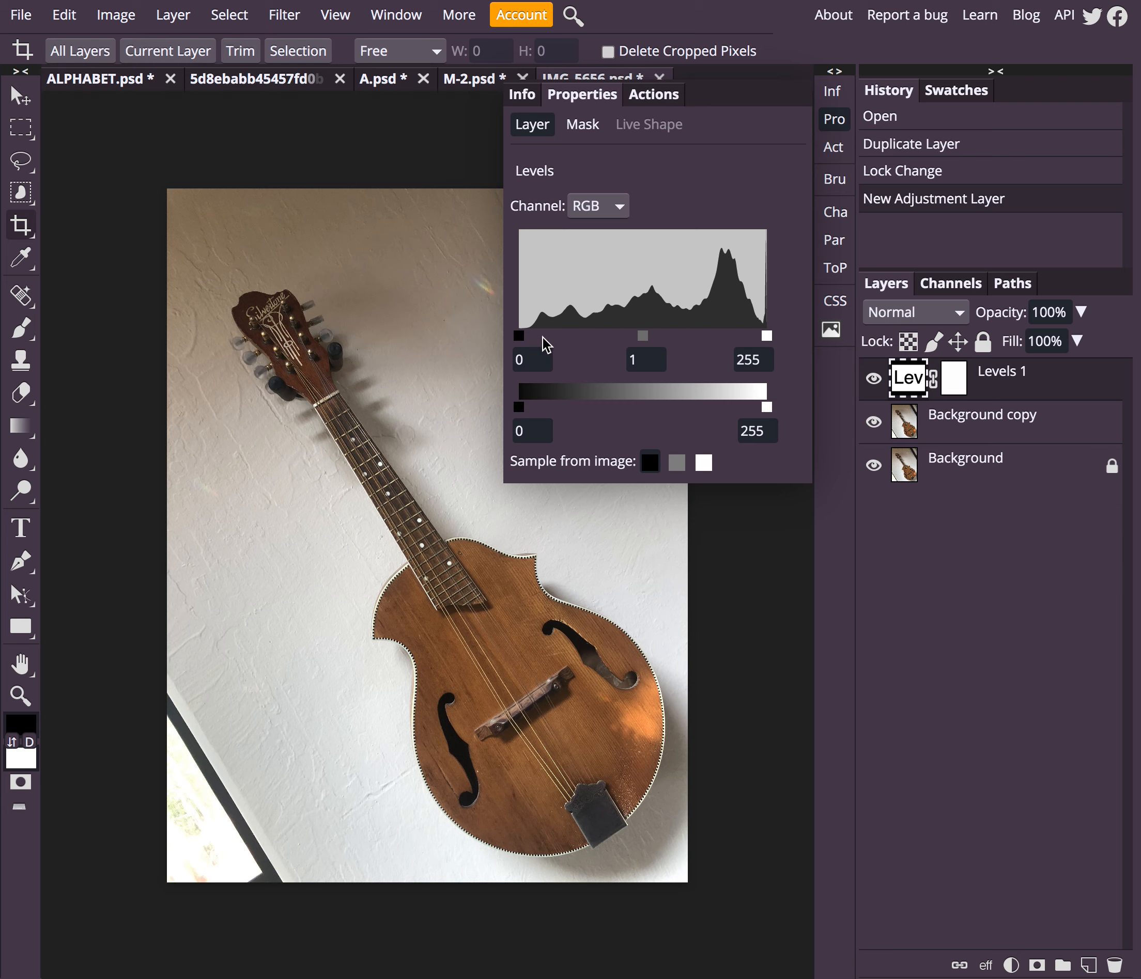
{"action": "left_click", "coordinate": [518, 336]}
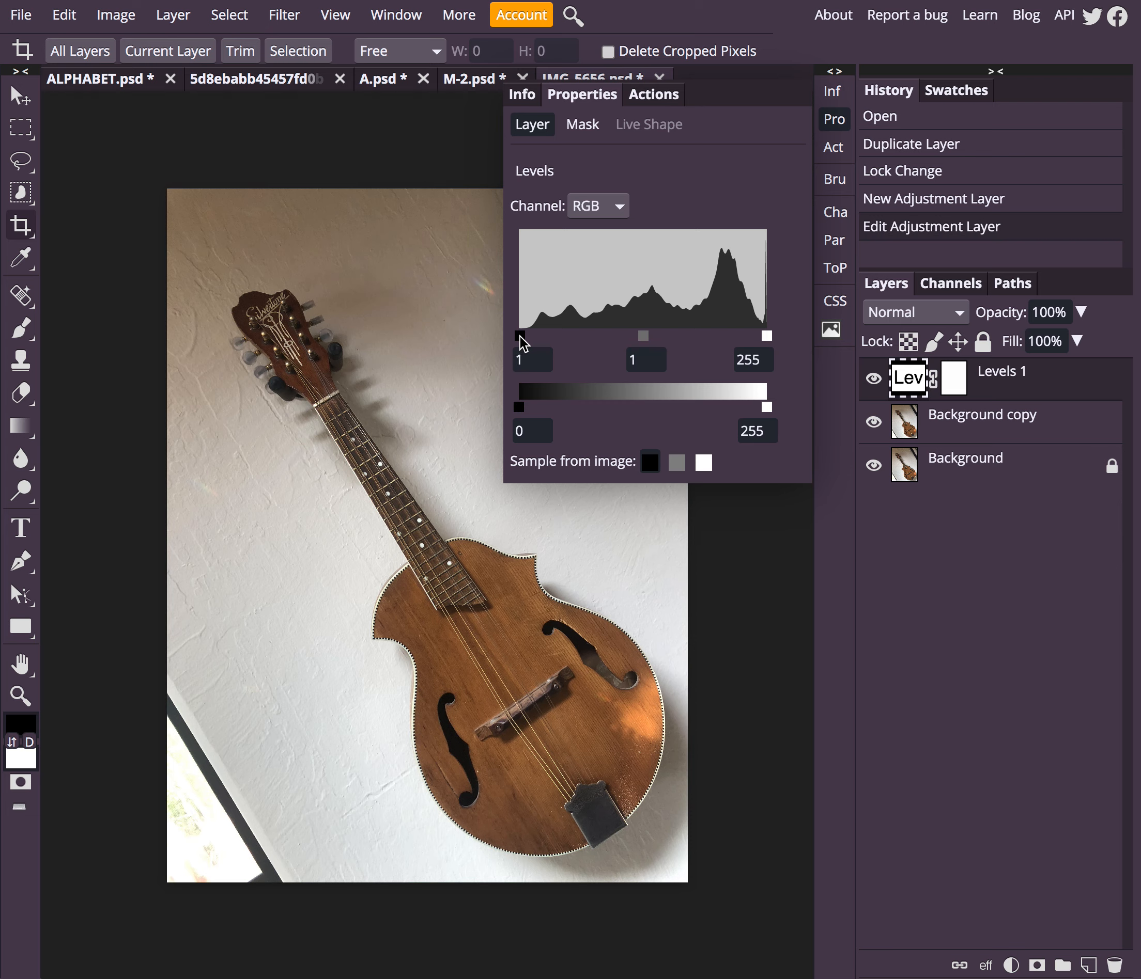
{"action": "mouse_move", "coordinate": [520, 336]}
{"action": "left_mouse_down"}
{"action": "mouse_move", "coordinate": [607, 312]}
{"action": "mouse_move", "coordinate": [508, 337]}
{"action": "mouse_move", "coordinate": [531, 333]}
{"action": "left_mouse_up"}
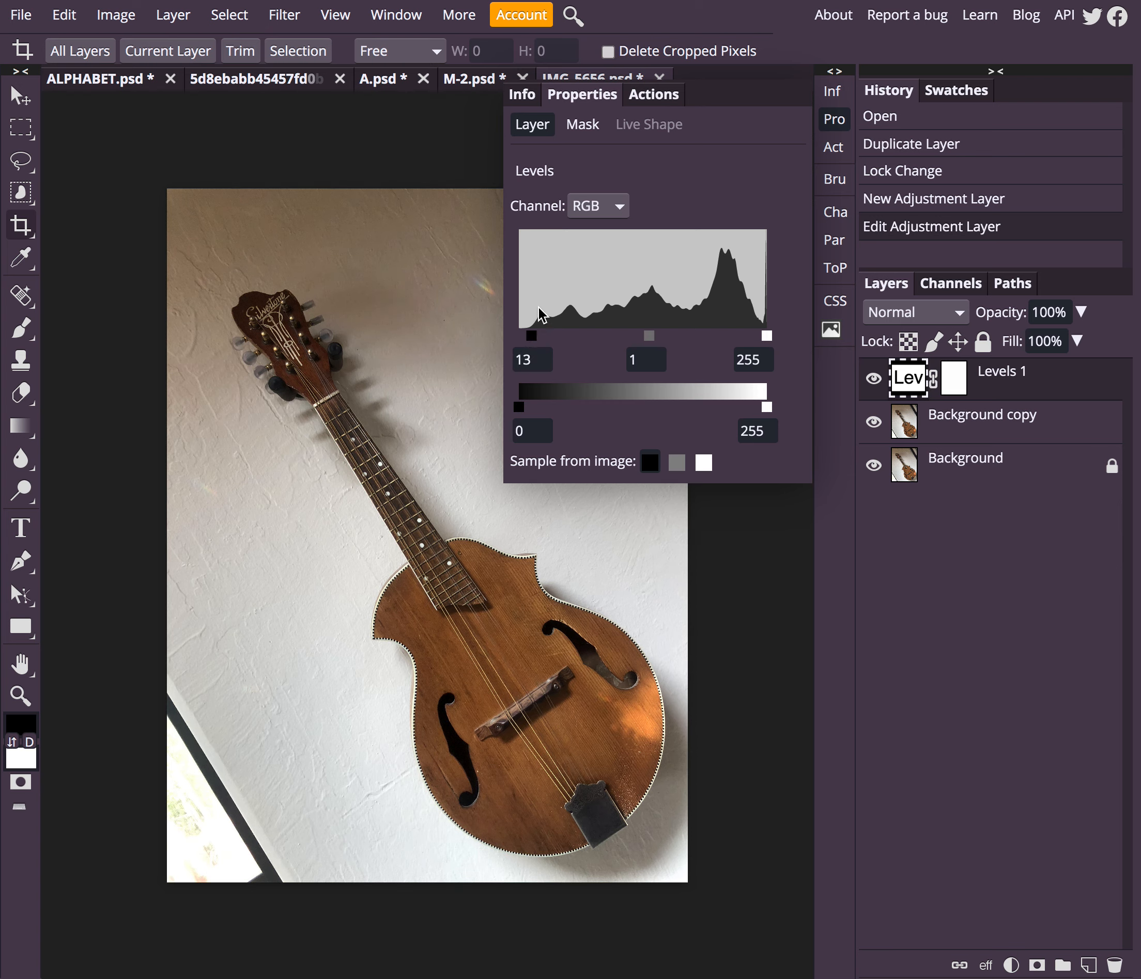
{"action": "mouse_move", "coordinate": [767, 342]}
{"action": "left_mouse_down"}
{"action": "mouse_move", "coordinate": [735, 348]}
{"action": "mouse_move", "coordinate": [771, 339]}
{"action": "mouse_move", "coordinate": [753, 339]}
{"action": "left_mouse_up"}
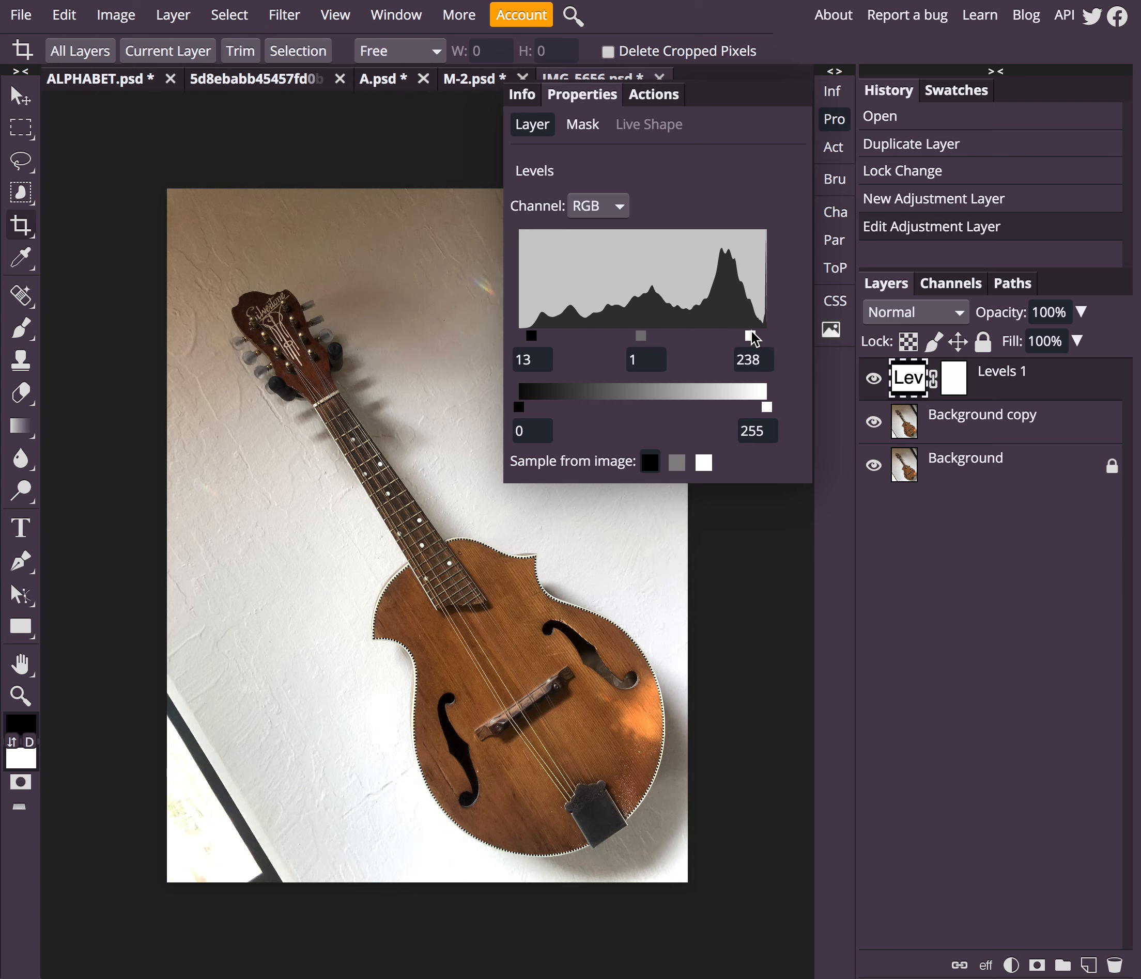
Compare the photo with and without the Levels adjustment by switching that layer's visibility off and on
{"action": "left_click", "coordinate": [873, 380]}
{"action": "left_click", "coordinate": [874, 380]}
{"action": "left_click", "coordinate": [873, 380]}
{"action": "left_click", "coordinate": [874, 380]}
{"action": "left_click", "coordinate": [874, 380]}
{"action": "left_click", "coordinate": [873, 380]}
{"action": "left_click", "coordinate": [874, 380]}
{"action": "left_click", "coordinate": [874, 379]}
{"action": "left_click", "coordinate": [874, 379]}
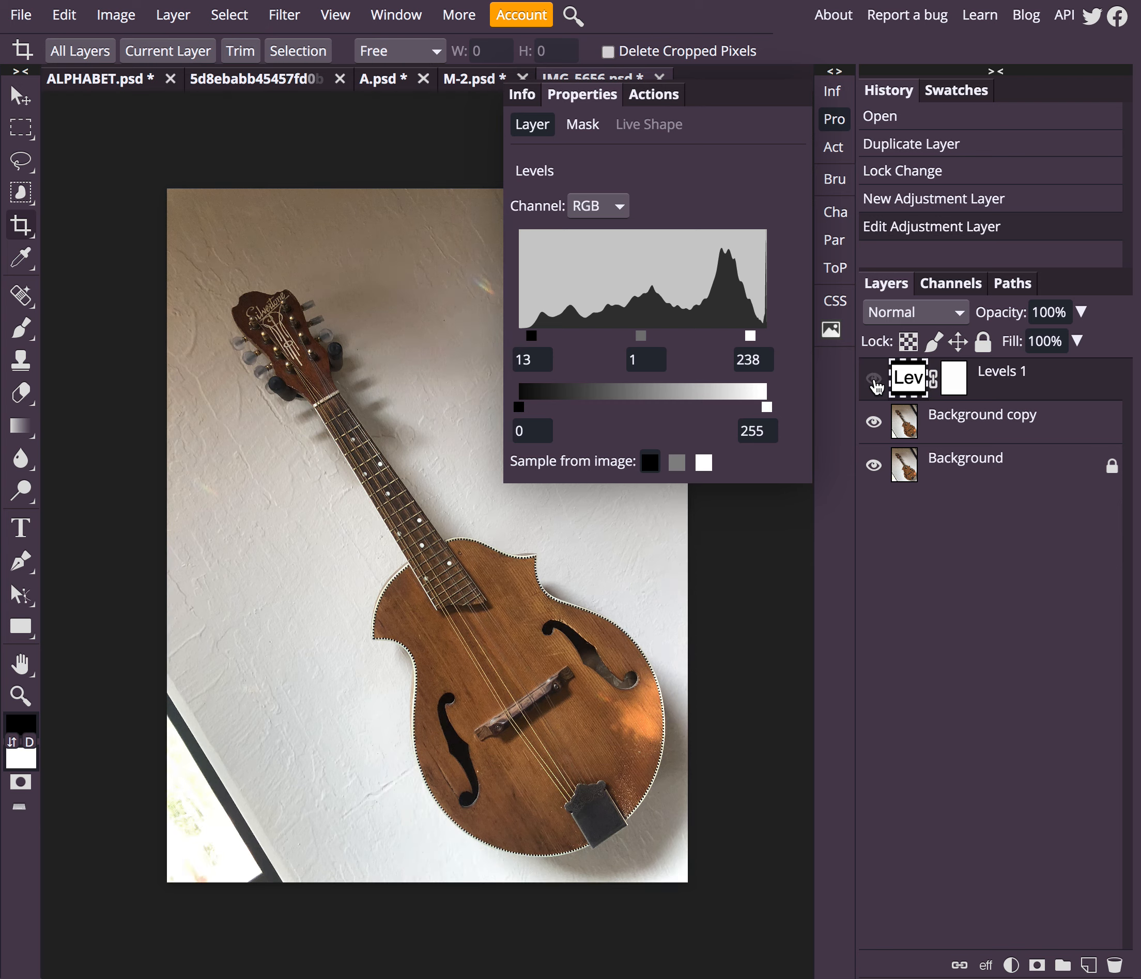
{"action": "left_click", "coordinate": [873, 380]}
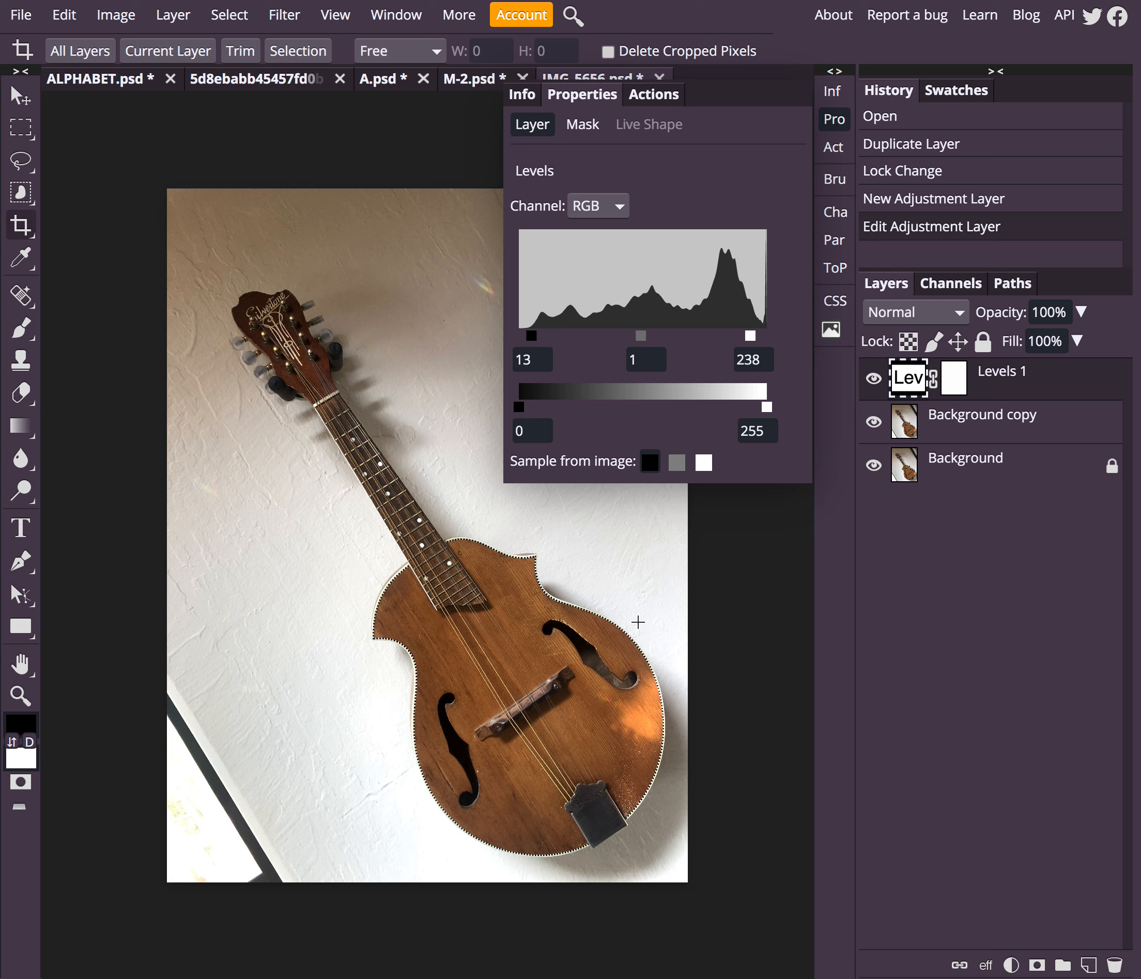
Add a Curves adjustment layer above Levels 1 and shape an S-curve by lowering the shadow quarter point and raising the highlight quarter point
{"action": "left_click", "coordinate": [1009, 966]}
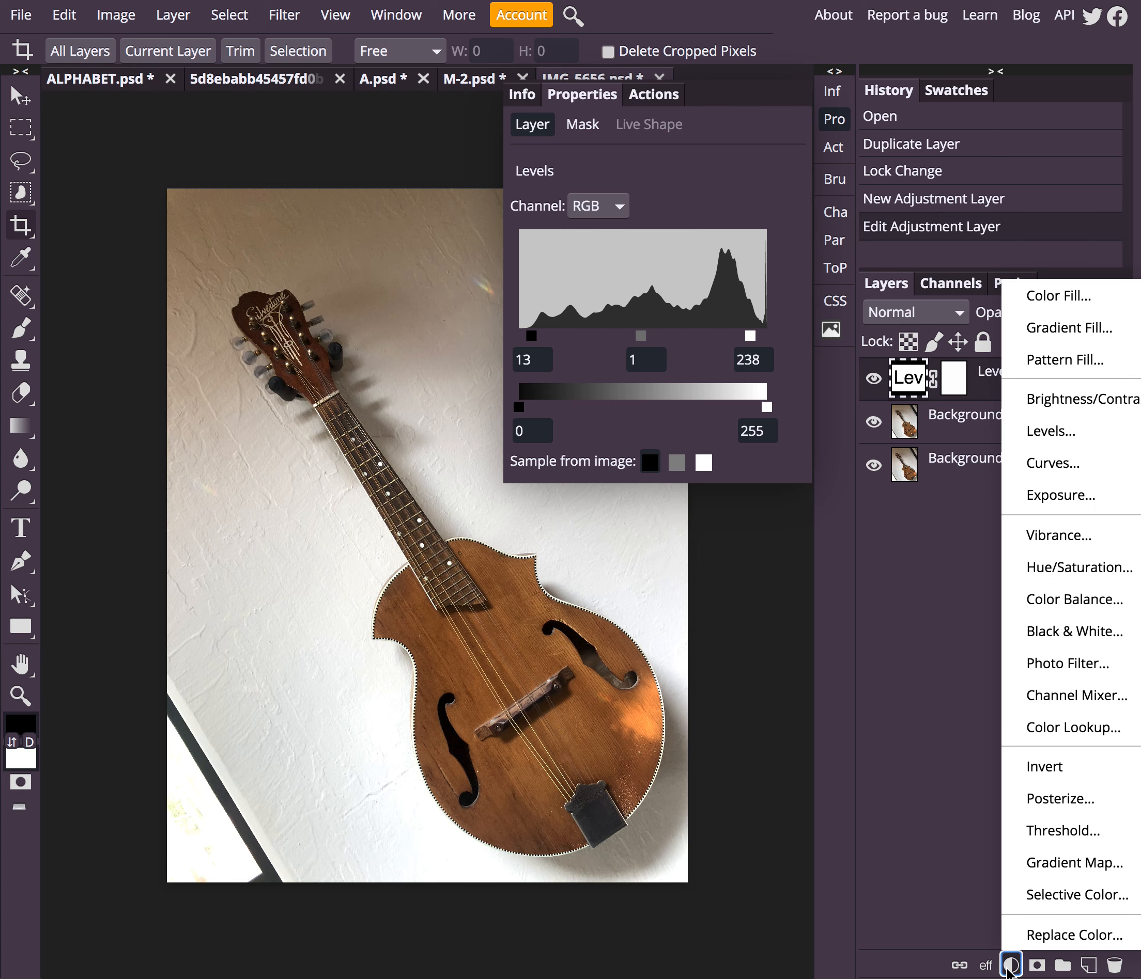
{"action": "left_click", "coordinate": [1047, 465]}
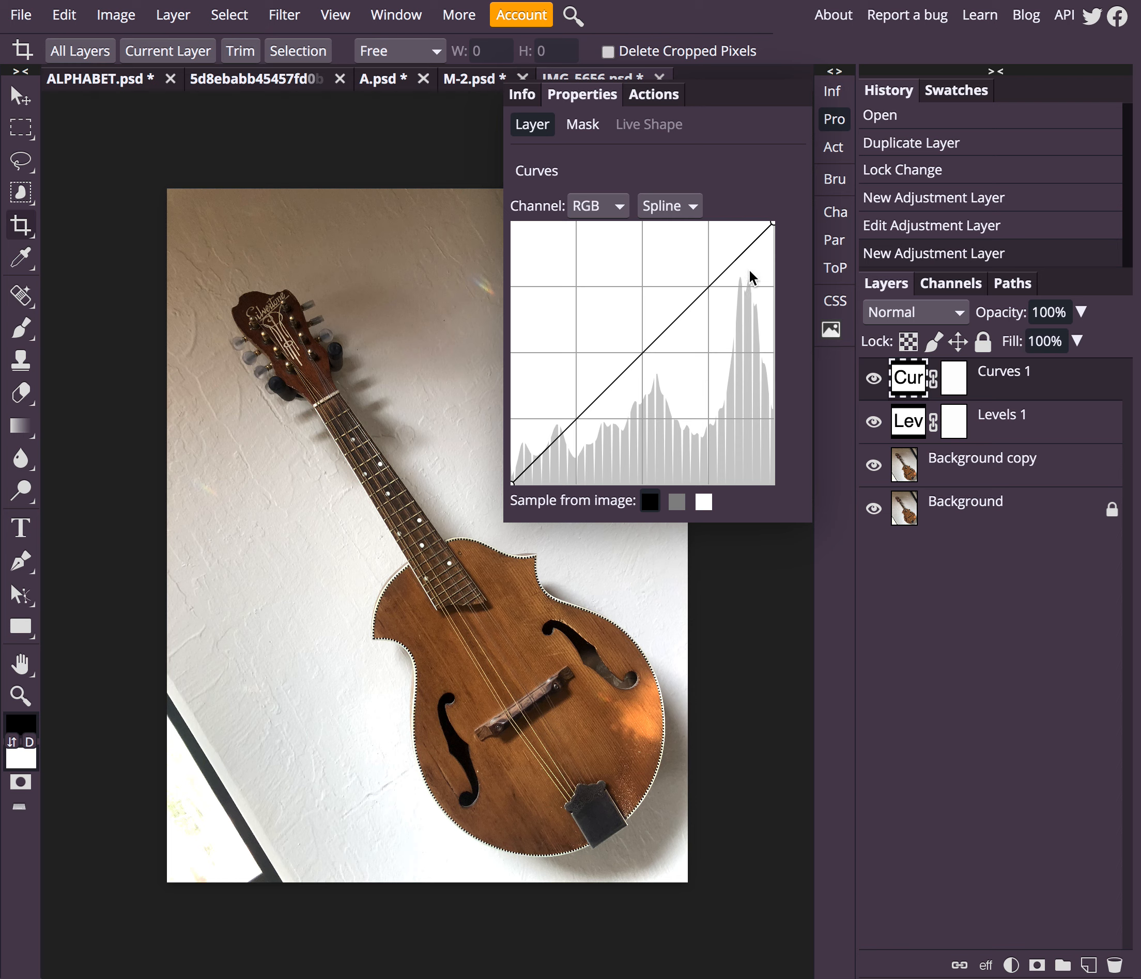
{"action": "left_click", "coordinate": [576, 415]}
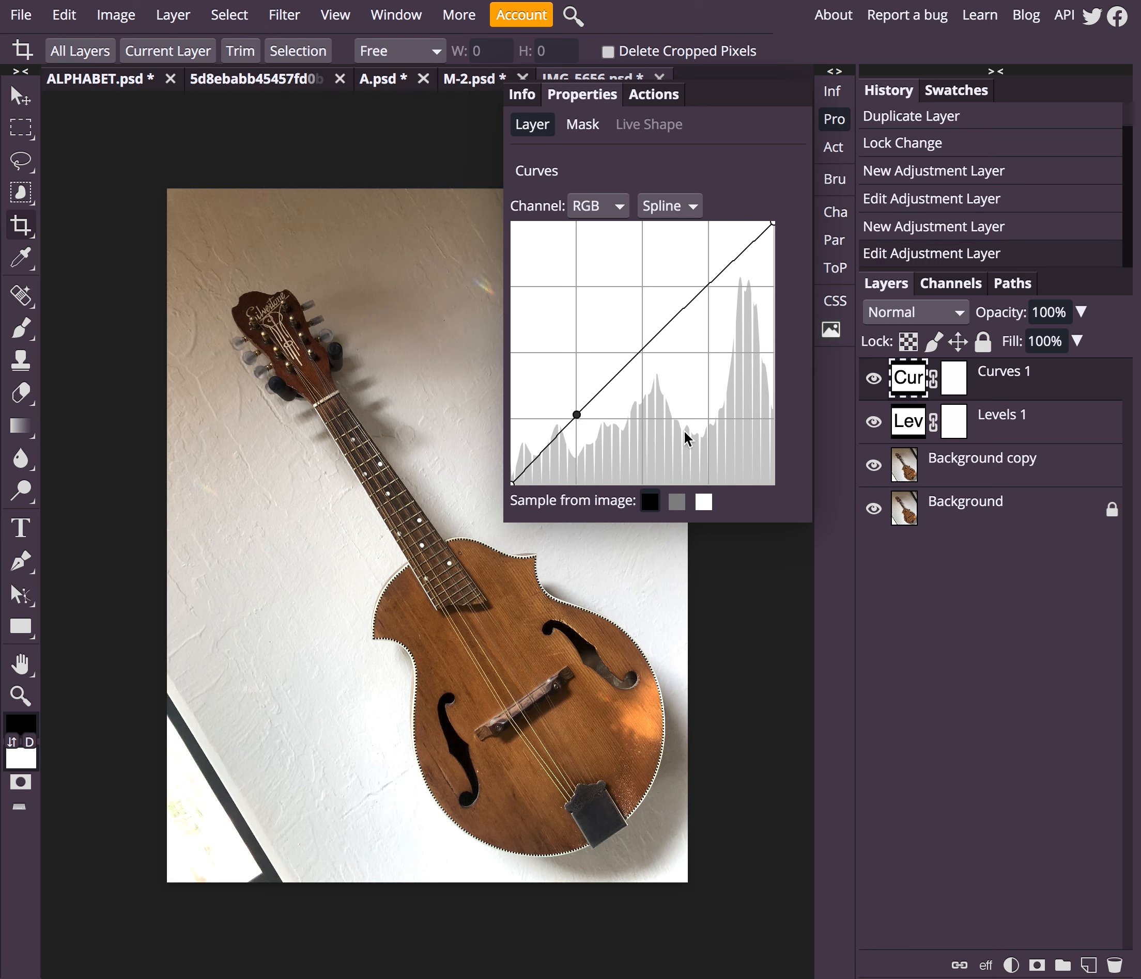
{"action": "left_click", "coordinate": [705, 287]}
{"action": "left_click_drag", "start_coordinate": [574, 411], "coordinate": [575, 419]}
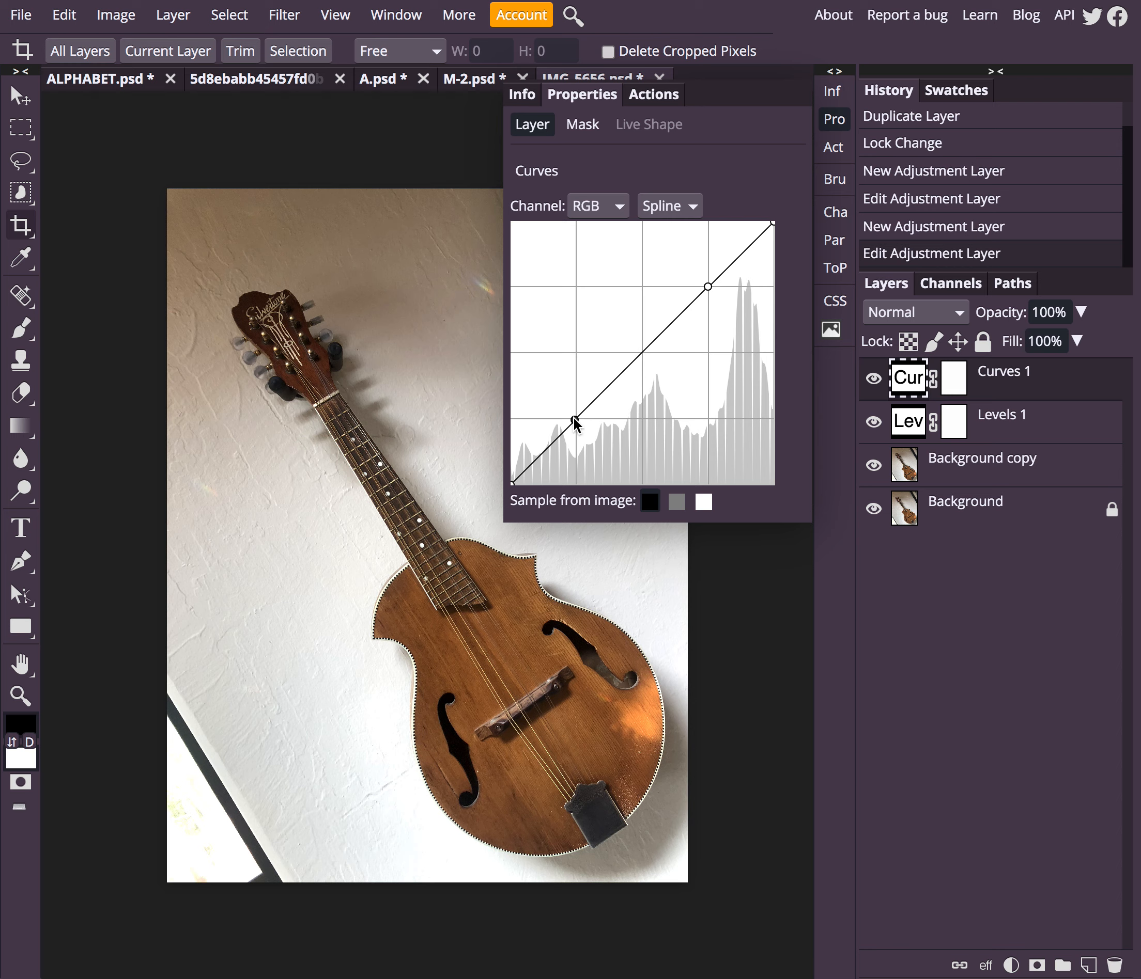
{"action": "mouse_move", "coordinate": [574, 420]}
{"action": "left_mouse_down"}
{"action": "mouse_move", "coordinate": [593, 448]}
{"action": "mouse_move", "coordinate": [583, 428]}
{"action": "left_mouse_up"}
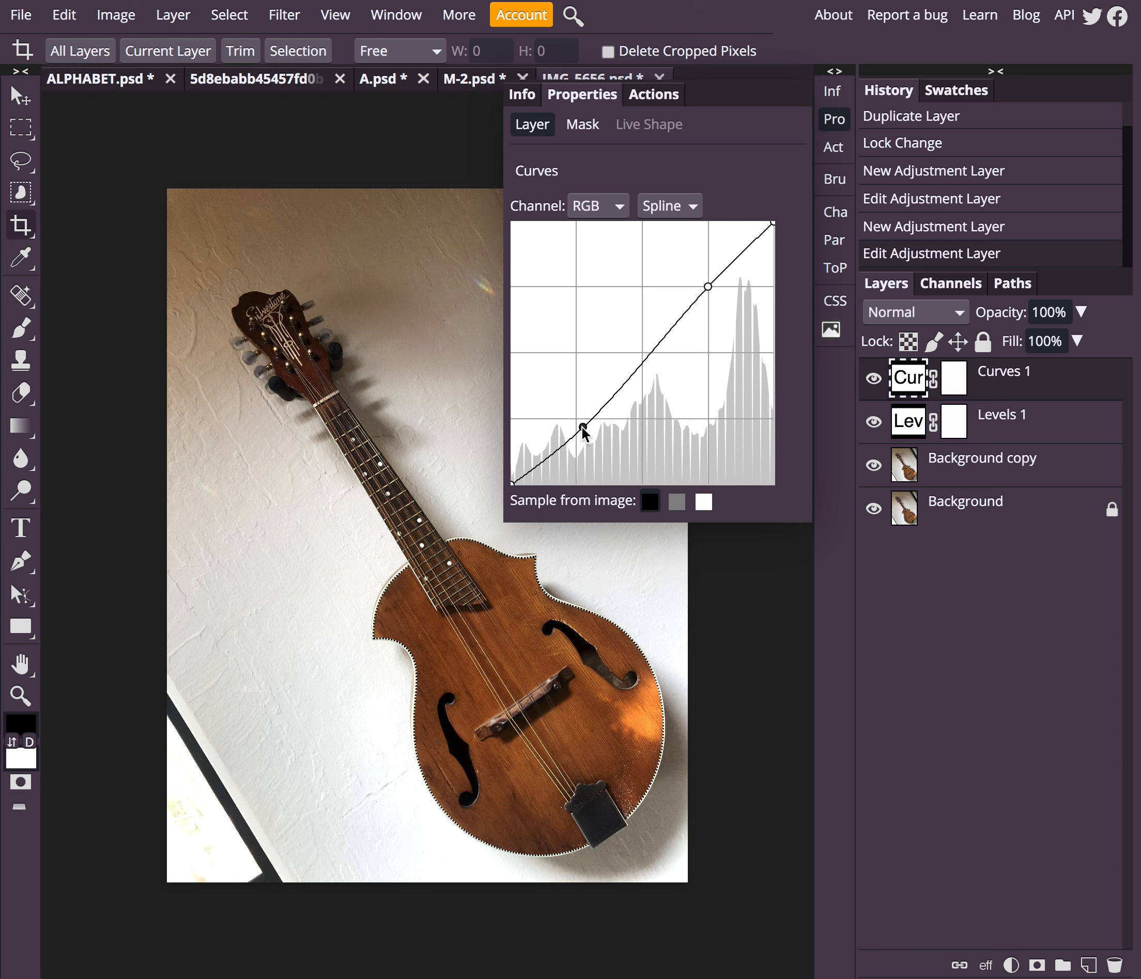
{"action": "left_click_drag", "start_coordinate": [708, 286], "coordinate": [703, 277]}
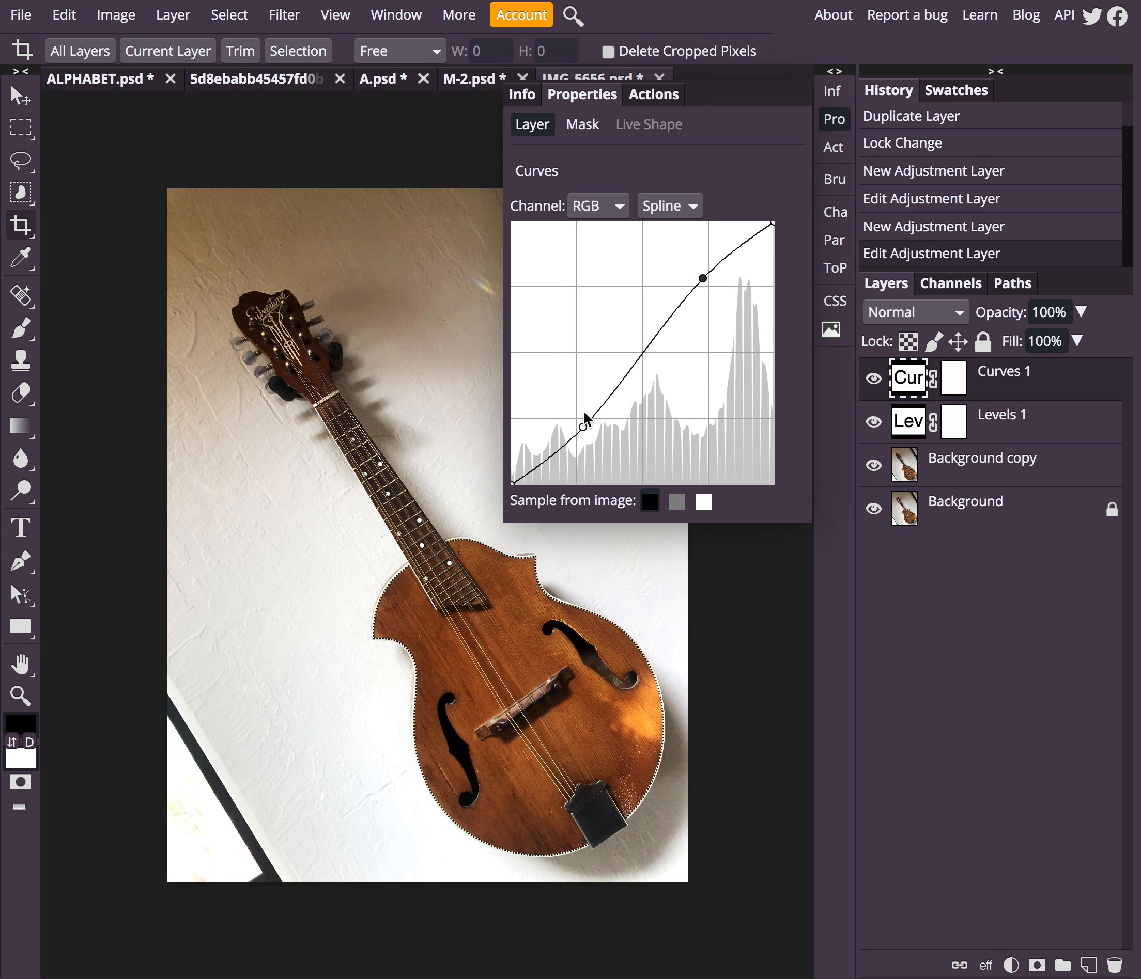
Fine-tune the S-curve by lowering the highlight point slightly and raising the shadow point slightly
{"action": "left_click", "coordinate": [583, 426]}
{"action": "left_click_drag", "start_coordinate": [583, 426], "coordinate": [582, 428]}
{"action": "left_click_drag", "start_coordinate": [702, 279], "coordinate": [703, 279]}
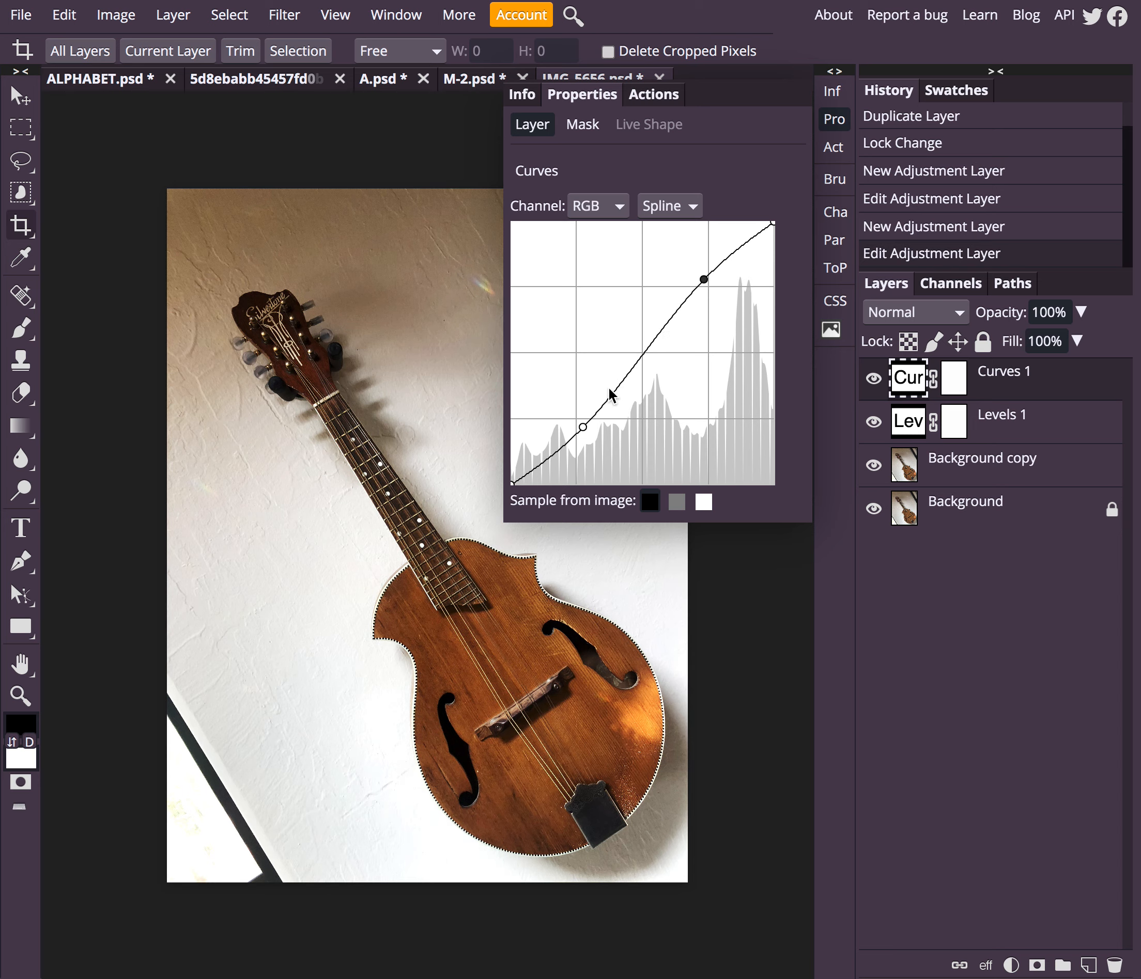
{"action": "mouse_move", "coordinate": [583, 427]}
{"action": "left_mouse_down"}
{"action": "mouse_move", "coordinate": [584, 414]}
{"action": "mouse_move", "coordinate": [580, 424]}
{"action": "left_mouse_up"}
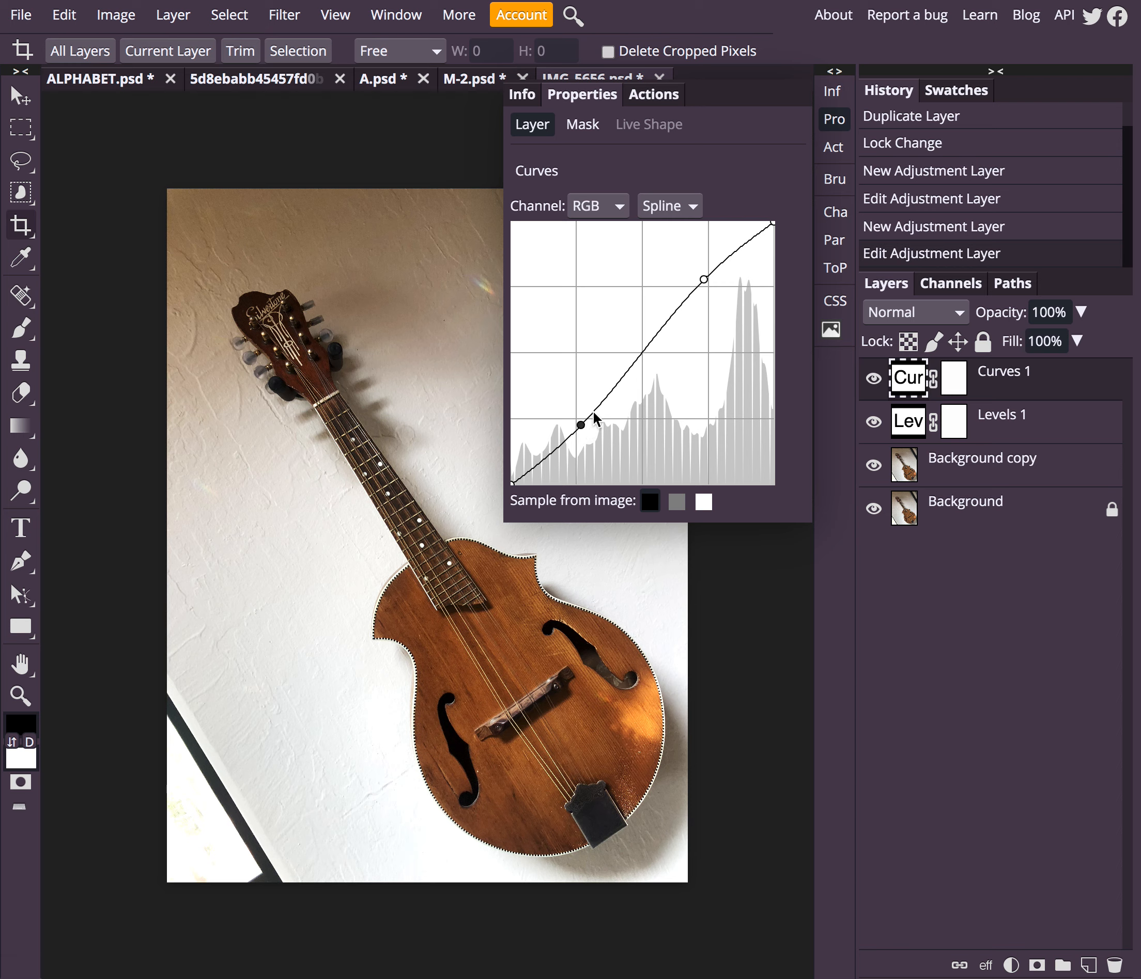
Compare the photo with and without the Curves and Levels layers, leaving both visible, and close the adjustment properties
{"action": "left_click", "coordinate": [873, 379]}
{"action": "left_click", "coordinate": [873, 379]}
{"action": "left_click", "coordinate": [873, 379]}
{"action": "left_click", "coordinate": [873, 379]}
{"action": "left_click", "coordinate": [873, 381]}
{"action": "left_click", "coordinate": [873, 422]}
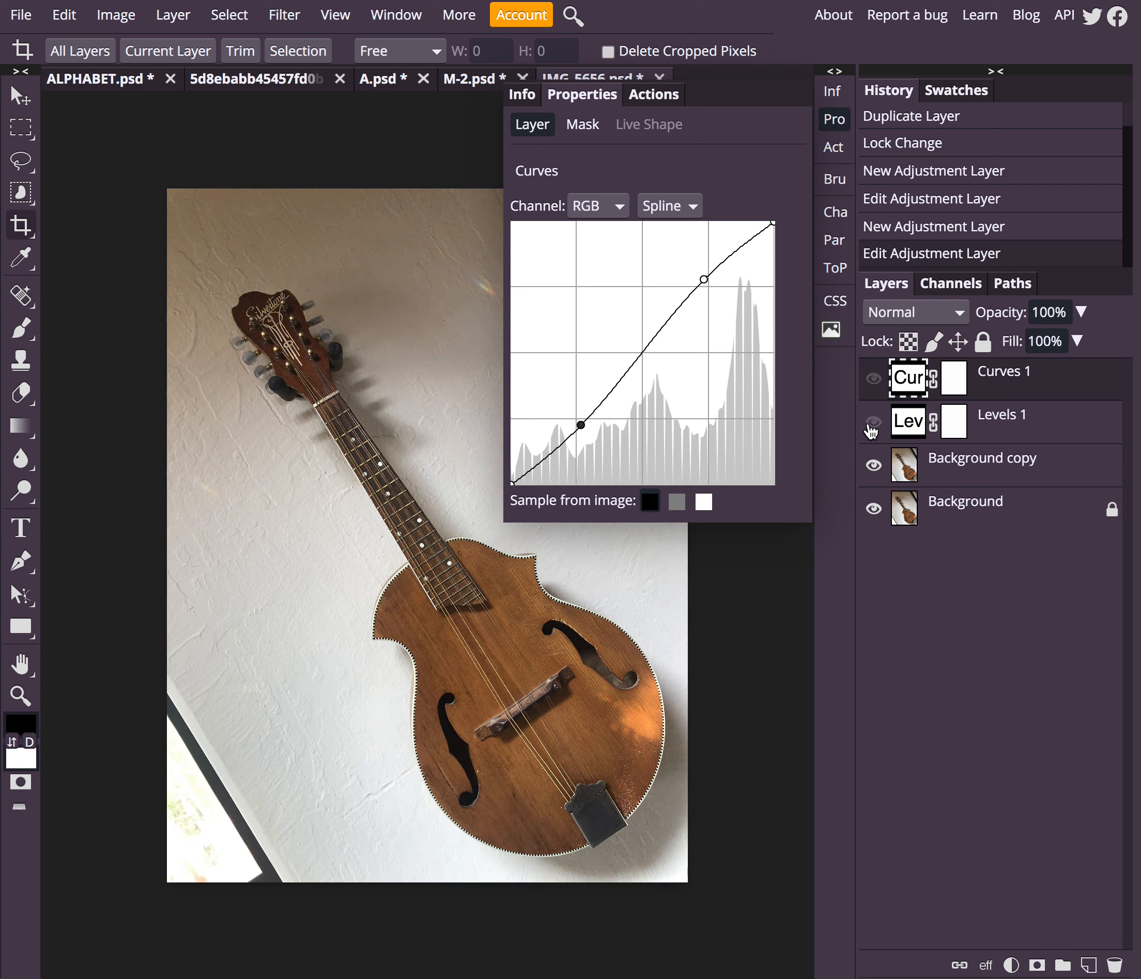
{"action": "left_click", "coordinate": [873, 381]}
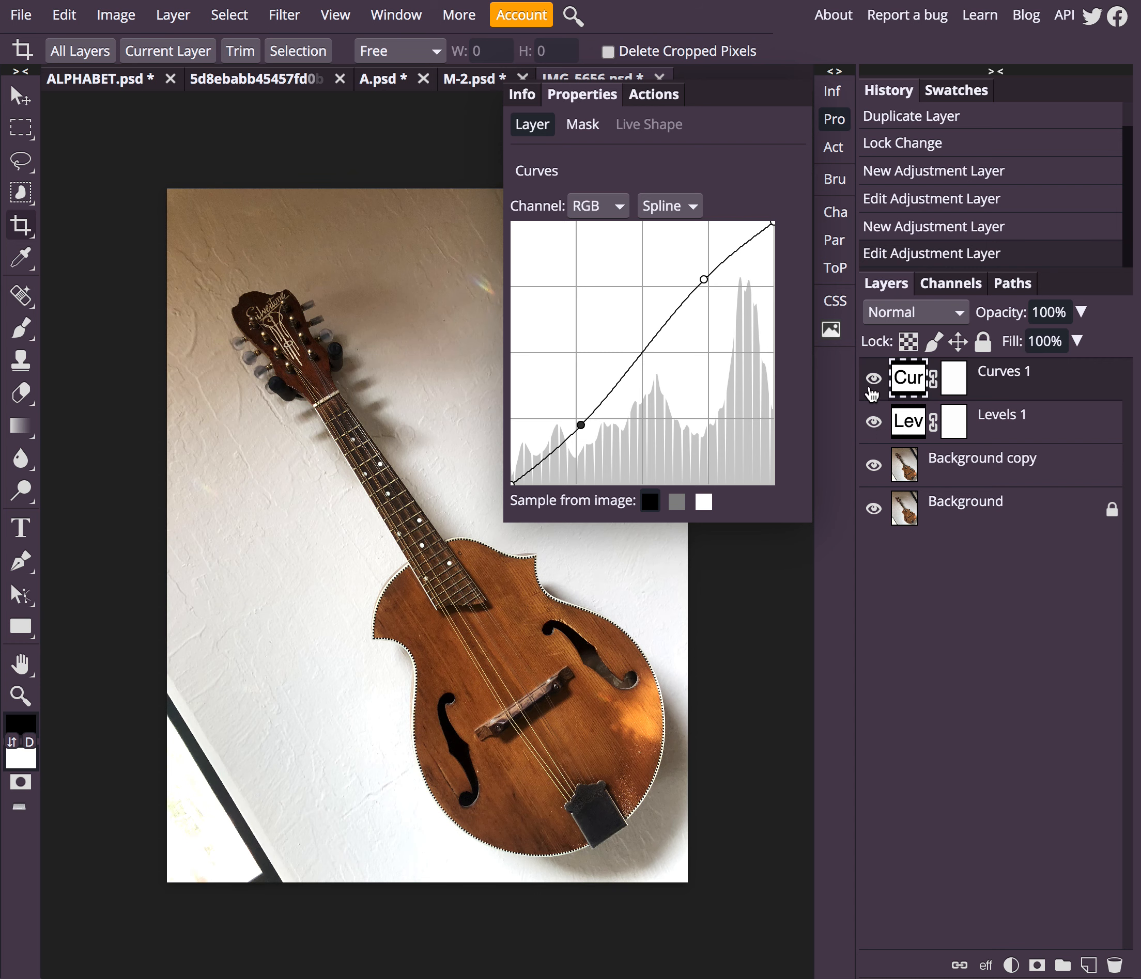
{"action": "left_click", "coordinate": [873, 425]}
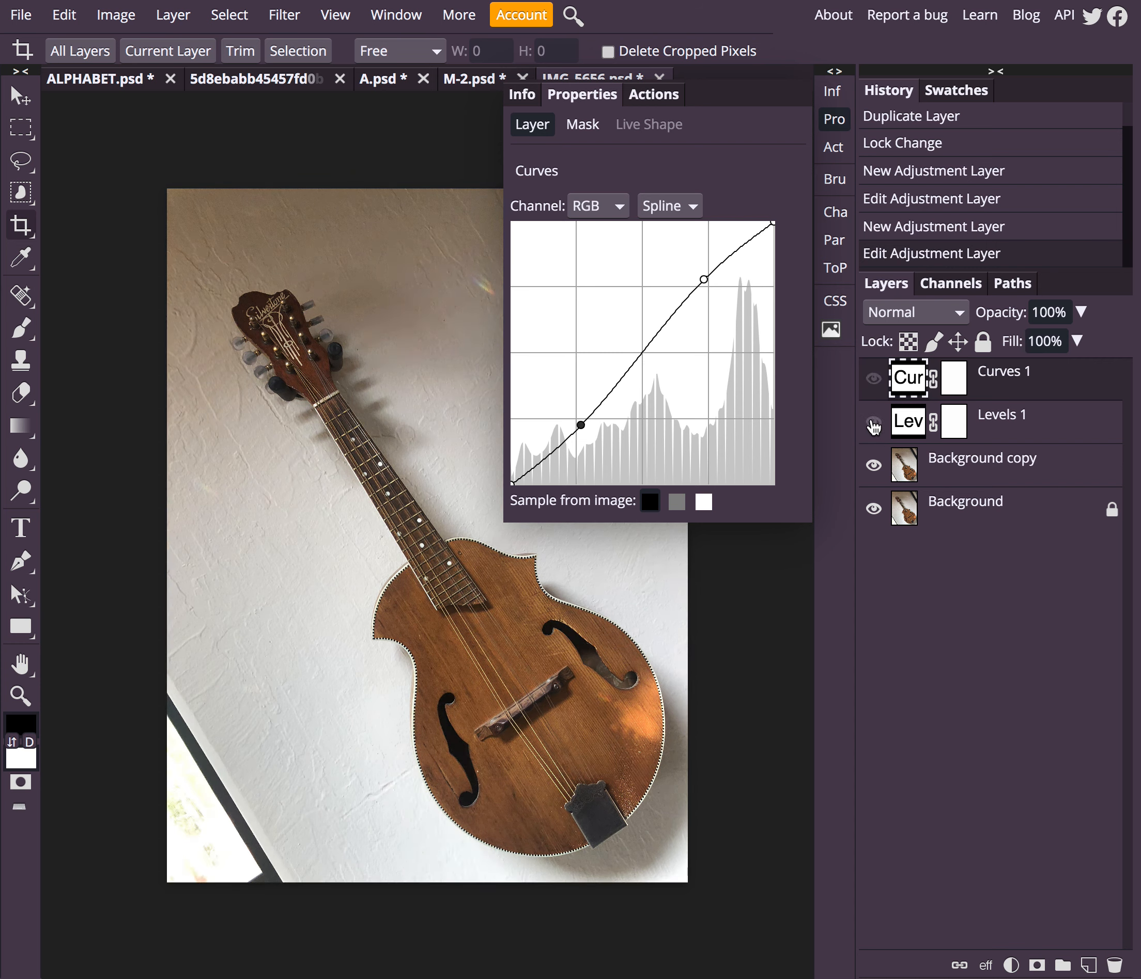
{"action": "left_click", "coordinate": [873, 379]}
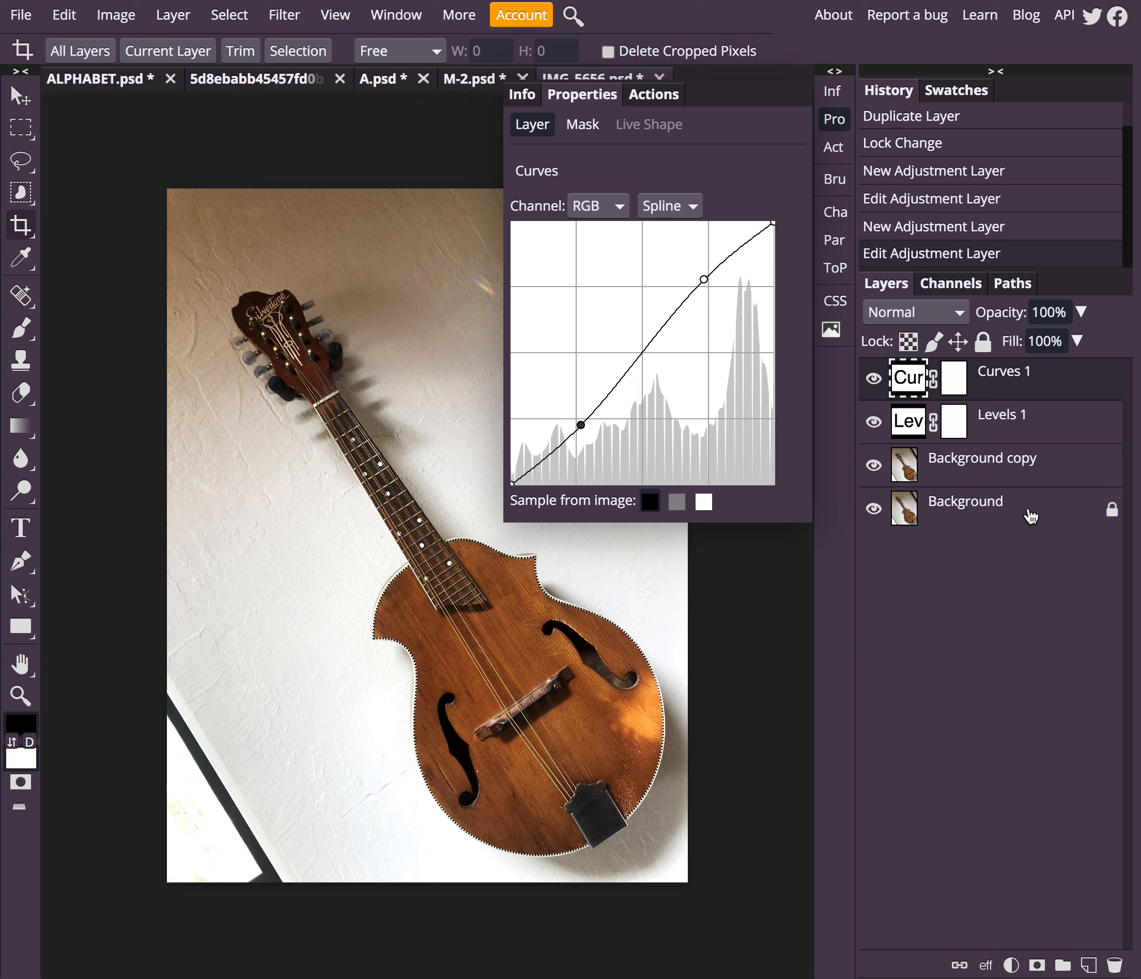
{"action": "left_click", "coordinate": [834, 118]}
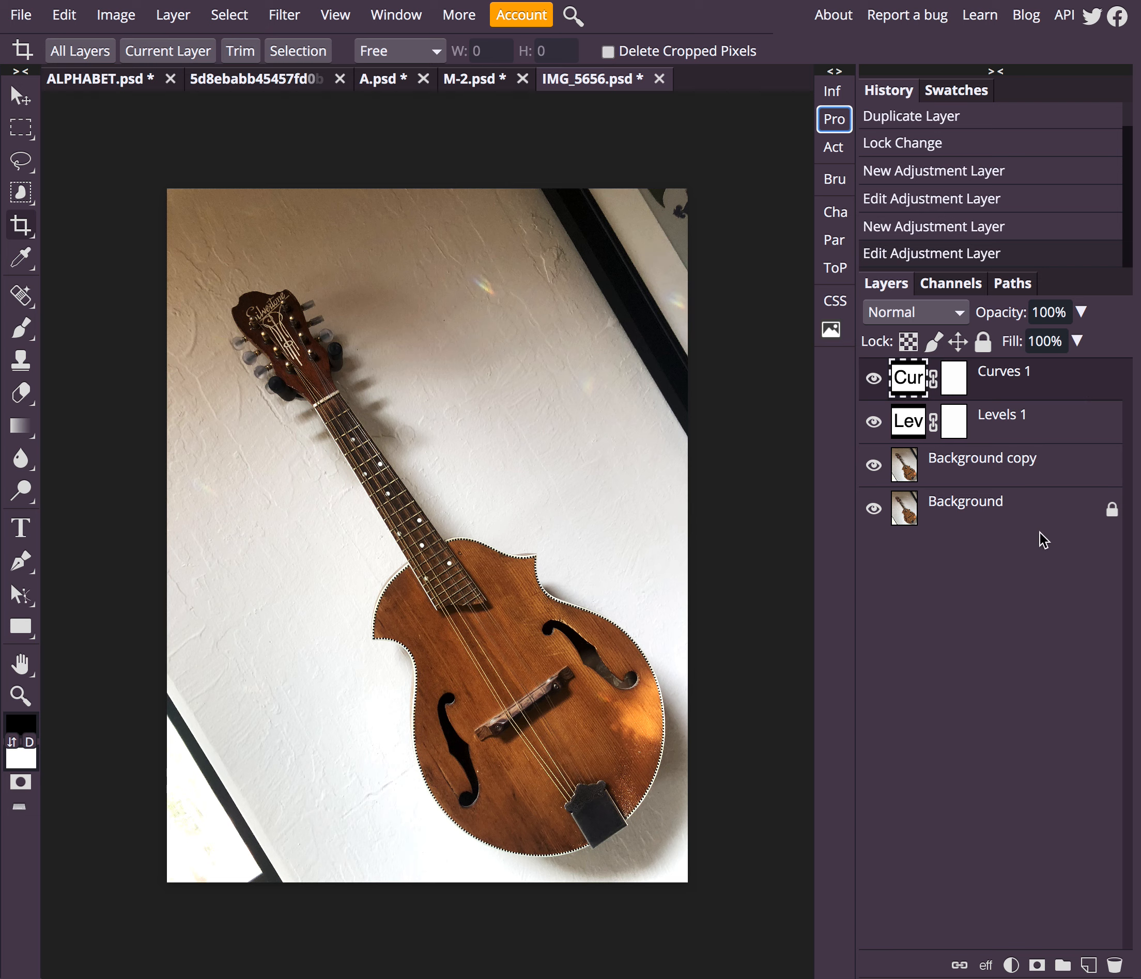
Select all layers from Curves 1 down to Background and flatten the image
{"action": "left_click", "coordinate": [1050, 388]}
{"action": "left_click", "coordinate": [1040, 519]}
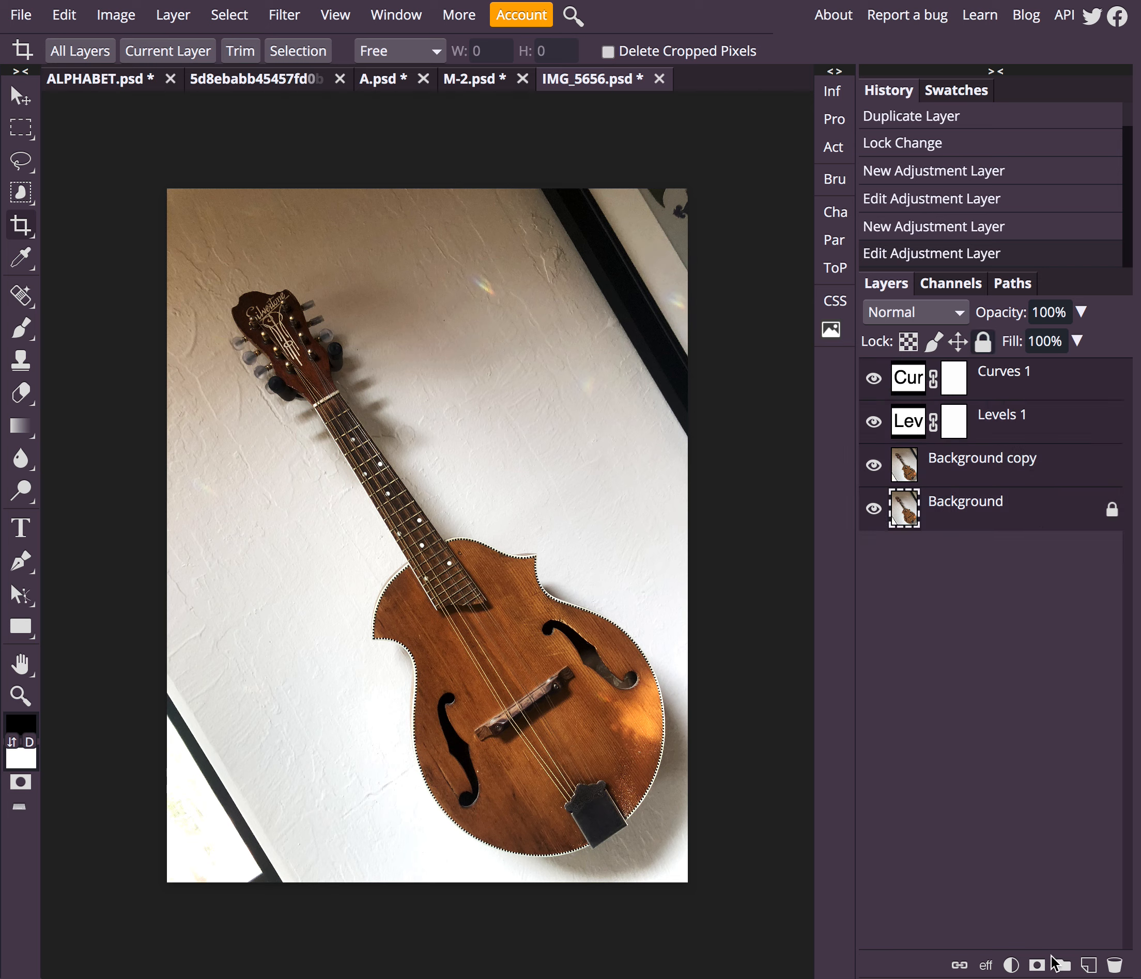
{"action": "right_click", "coordinate": [1044, 497]}
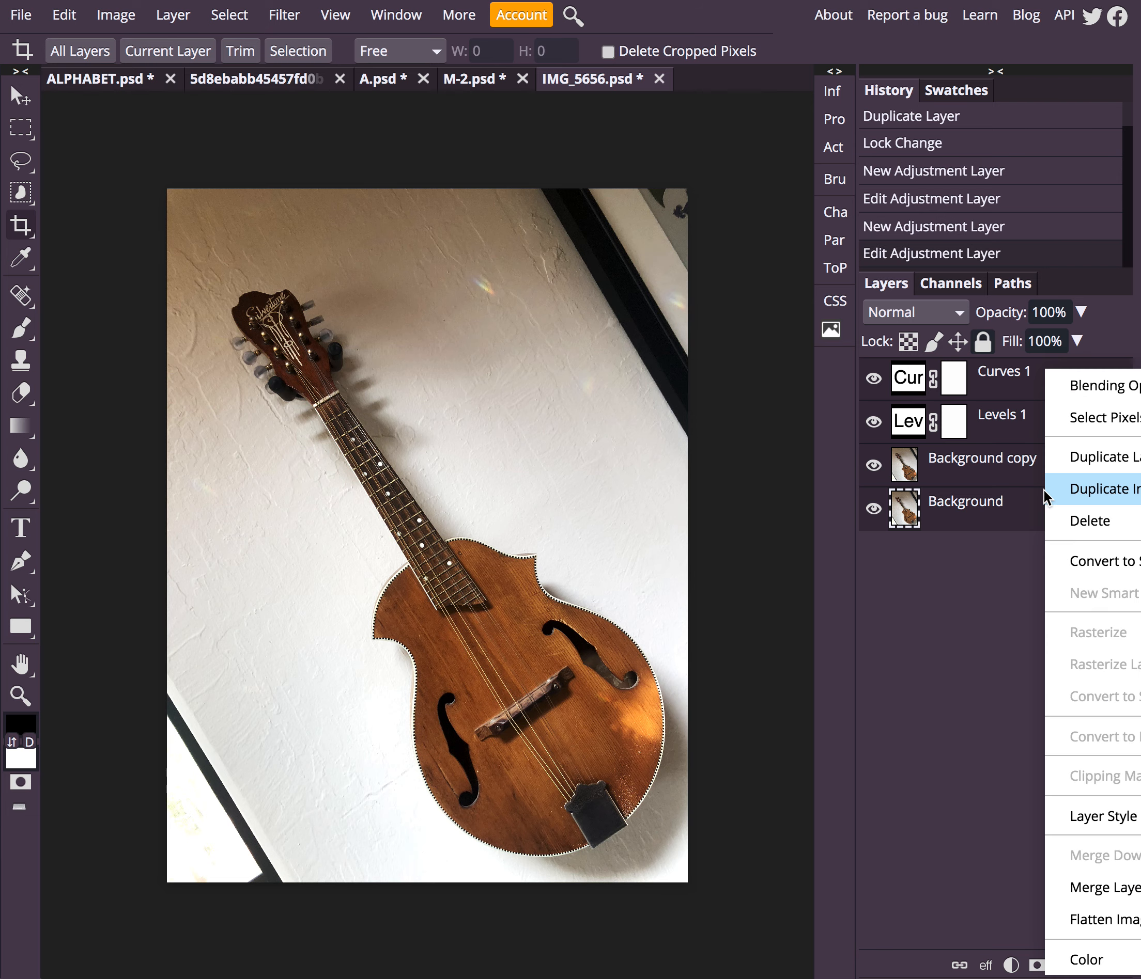
{"action": "left_click", "coordinate": [1079, 925]}
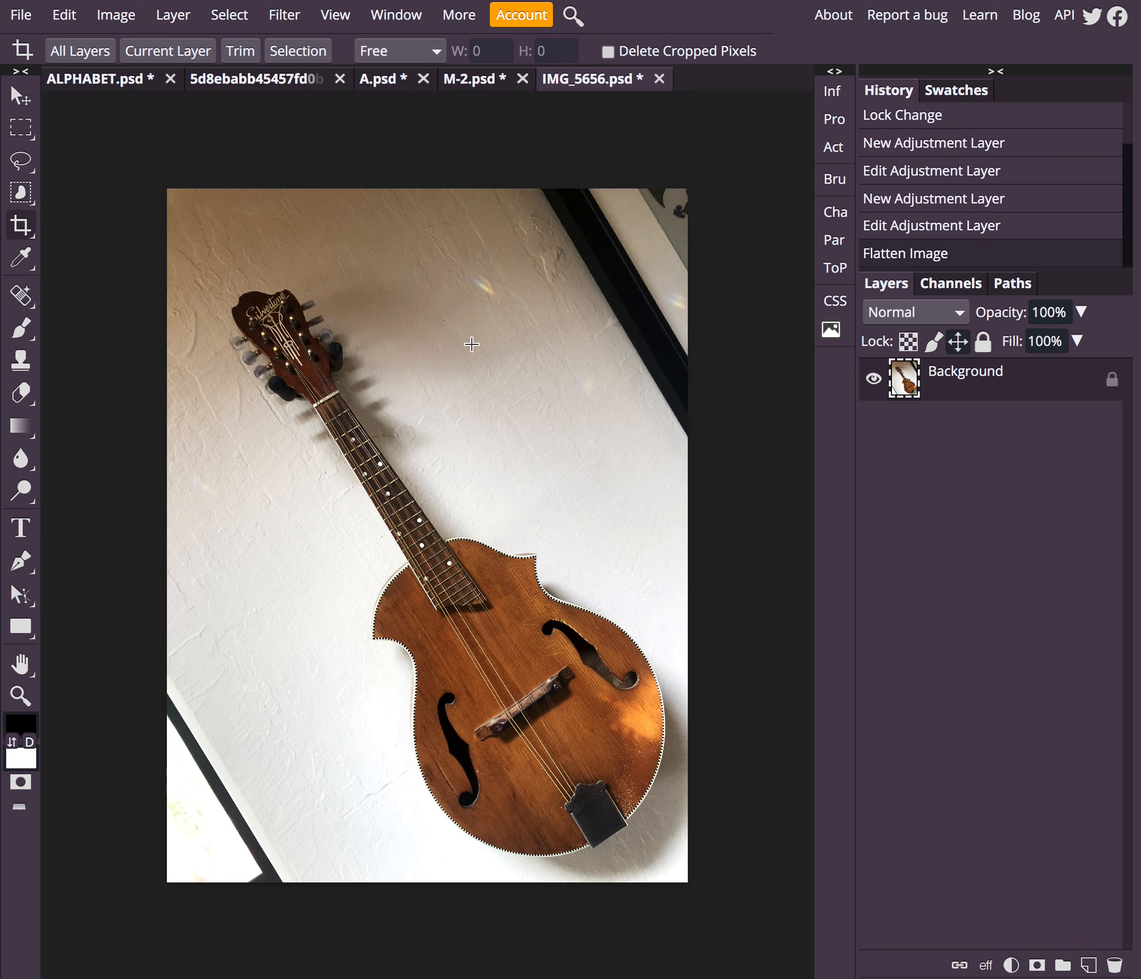
Export the flattened mandolin image as a PNG at 3024 × 4032 px with the quality set to 50%
{"action": "left_click", "coordinate": [22, 16]}
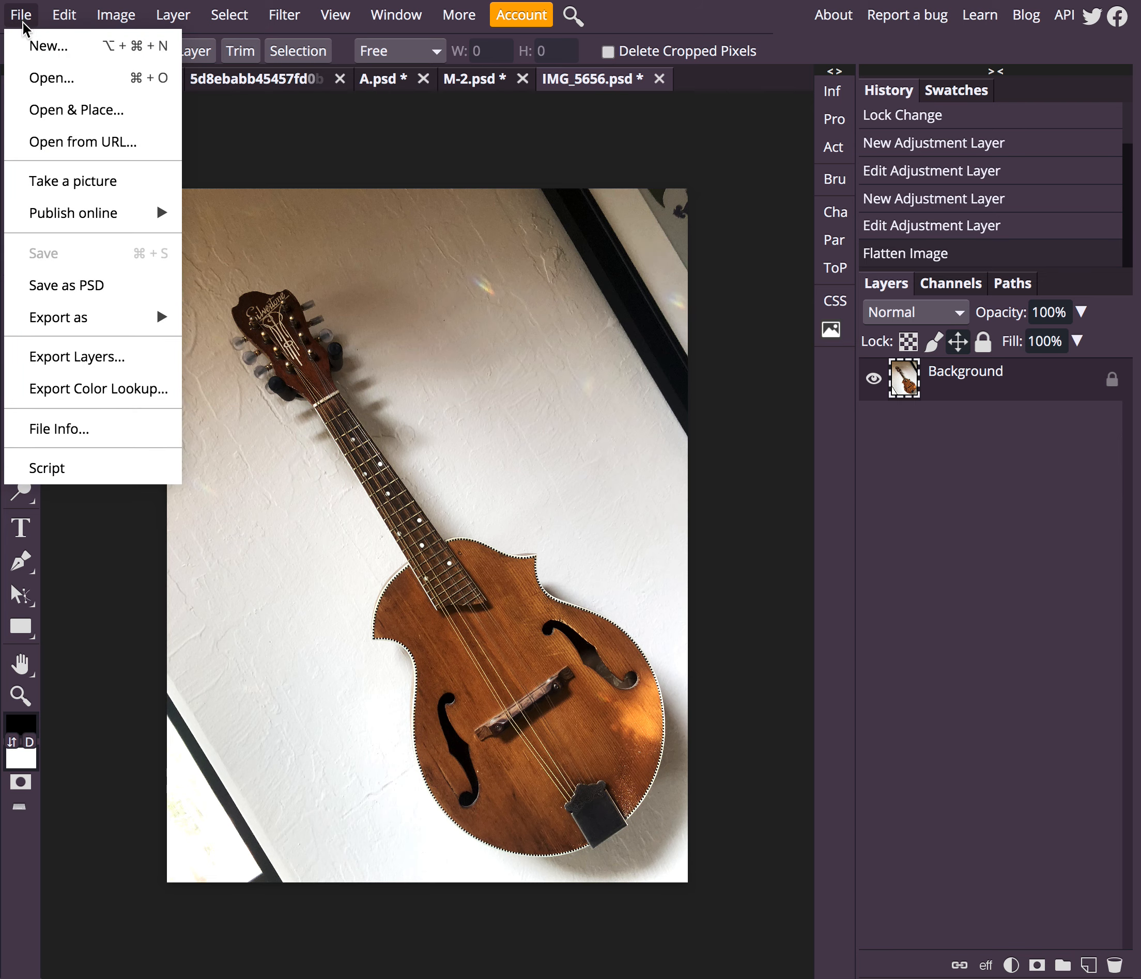
{"action": "mouse_move", "coordinate": [33, 316]}
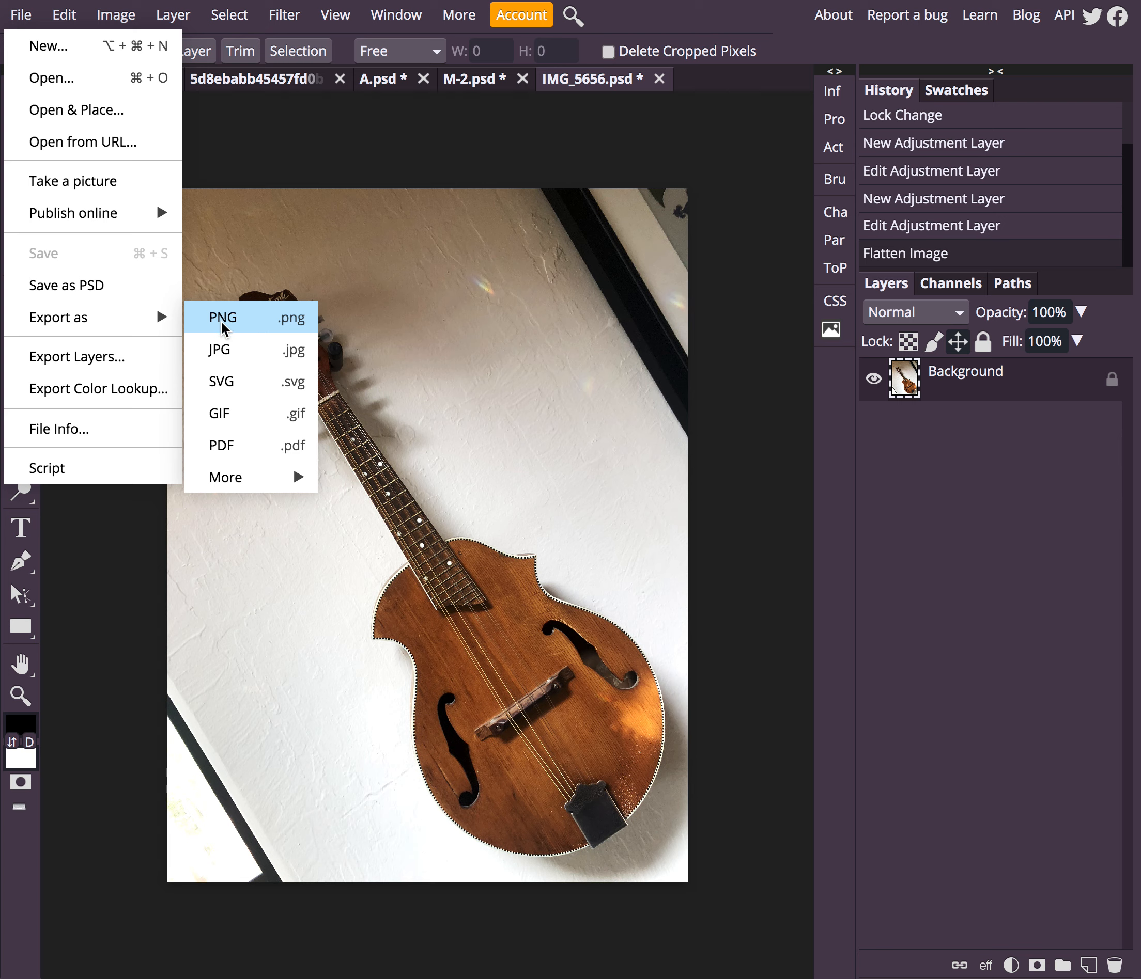
{"action": "left_click", "coordinate": [283, 325]}
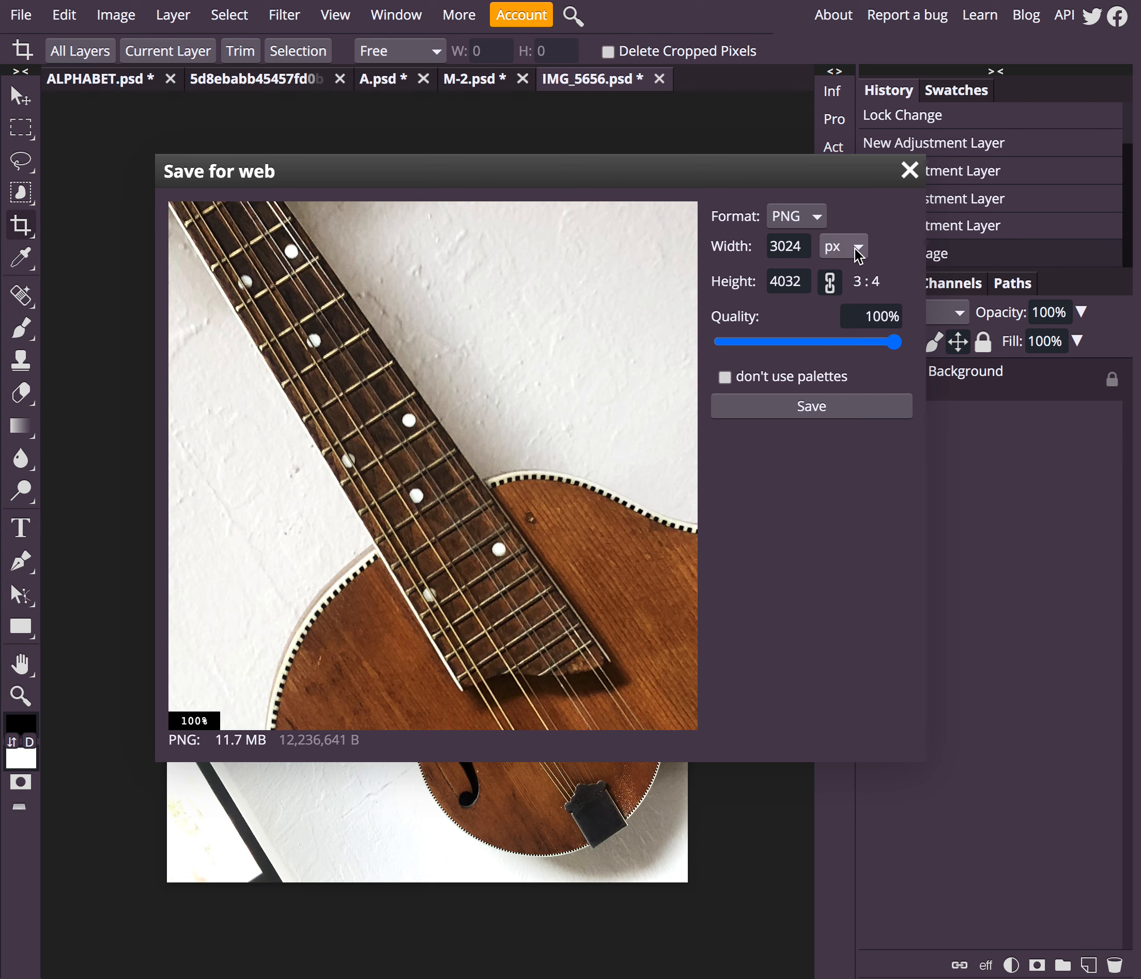
{"action": "left_click", "coordinate": [869, 317]}
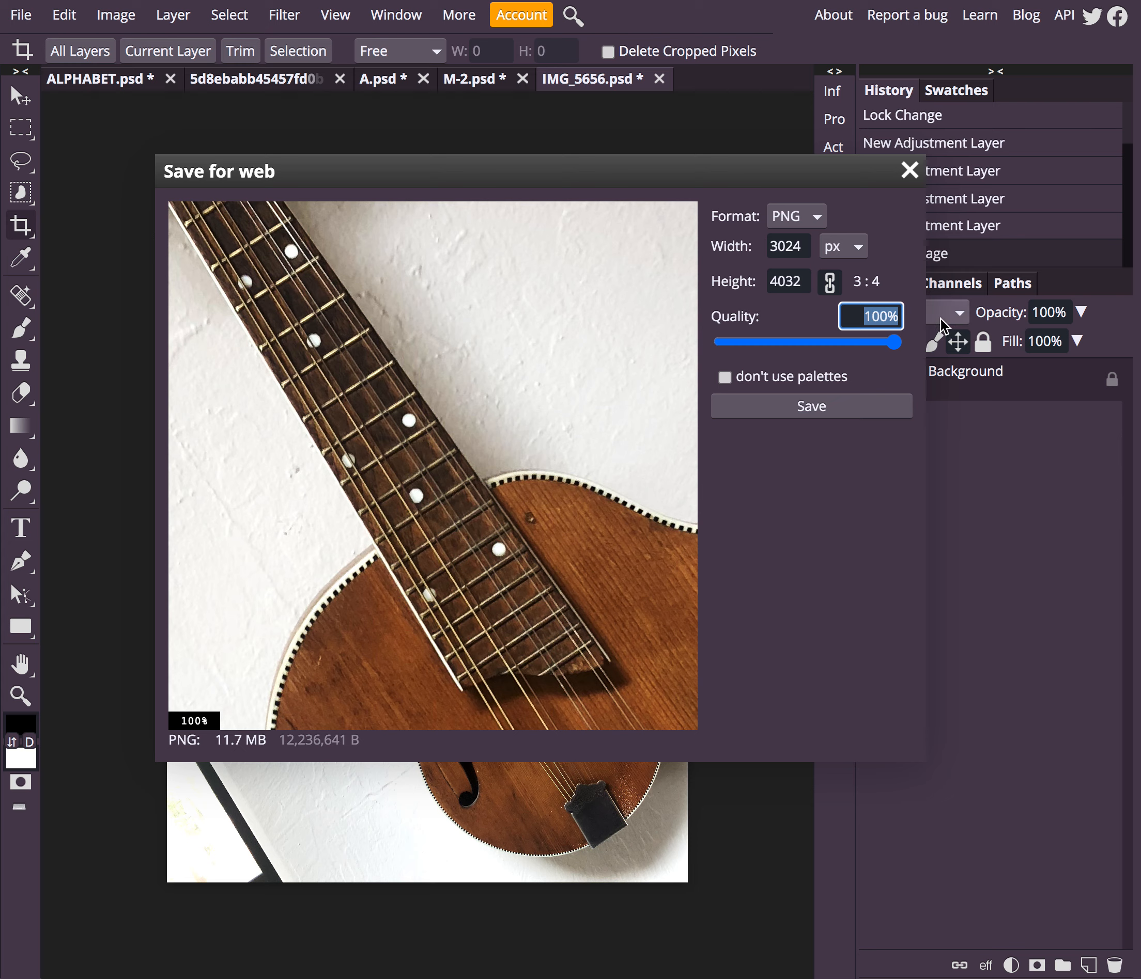
{"action": "type", "text": "50"}
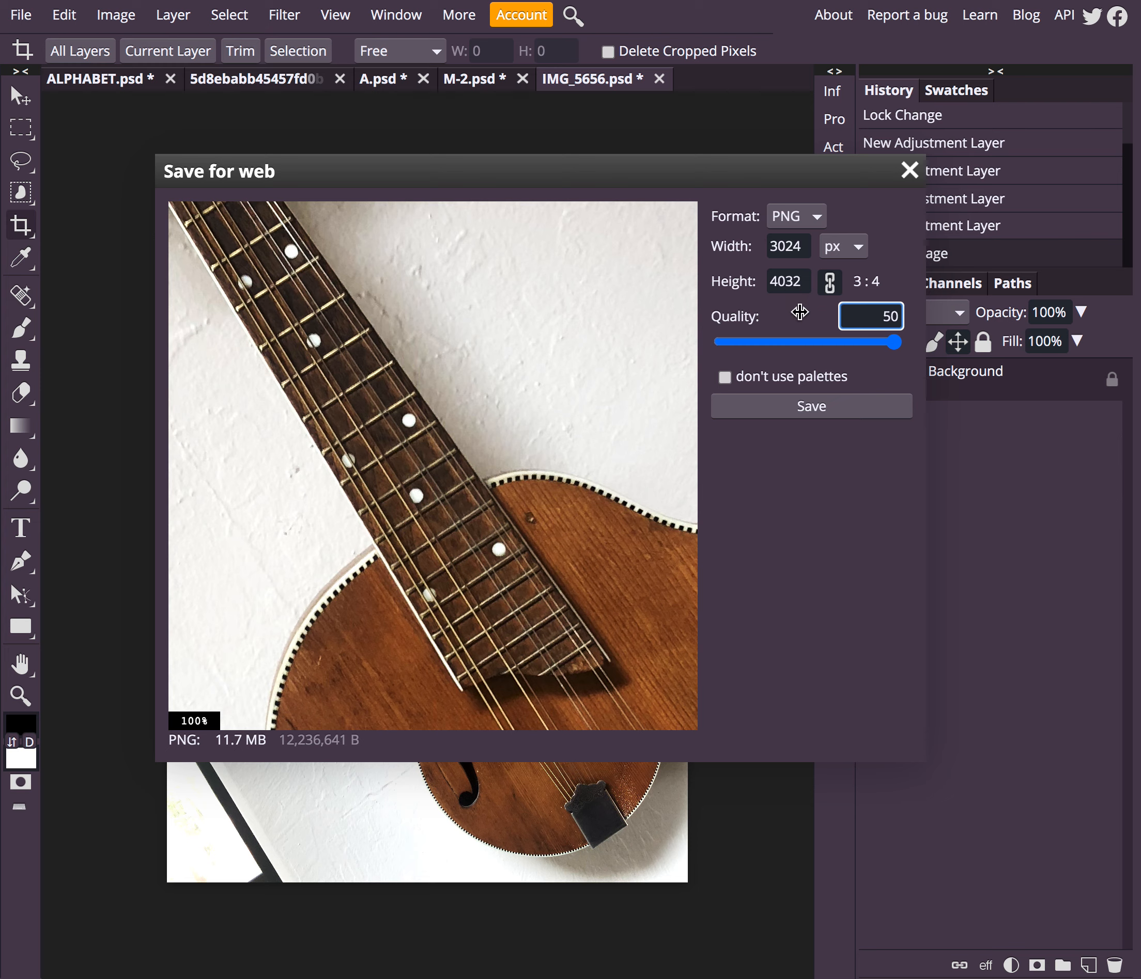
{"action": "left_click", "coordinate": [793, 281]}
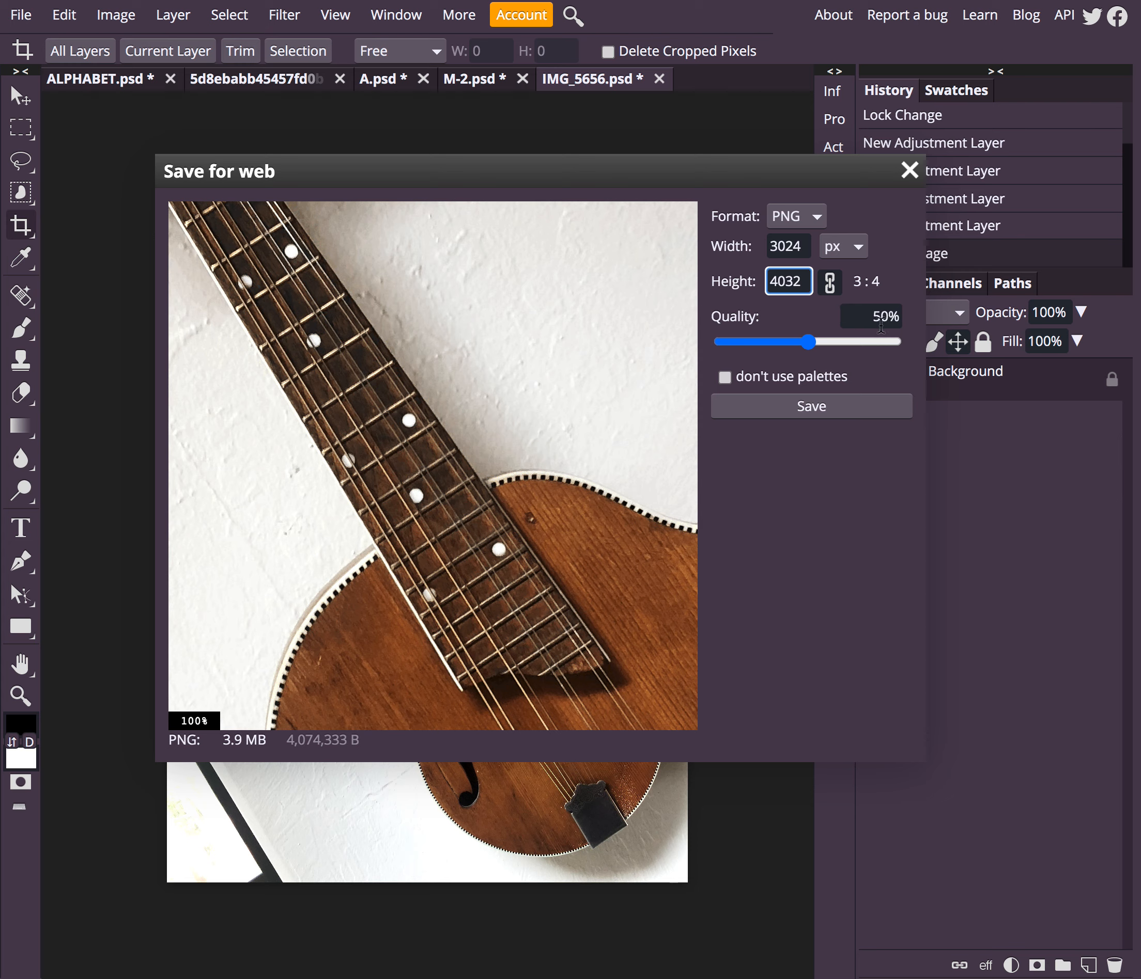
{"action": "left_click", "coordinate": [808, 408]}
{"action": "left_click", "coordinate": [811, 408]}
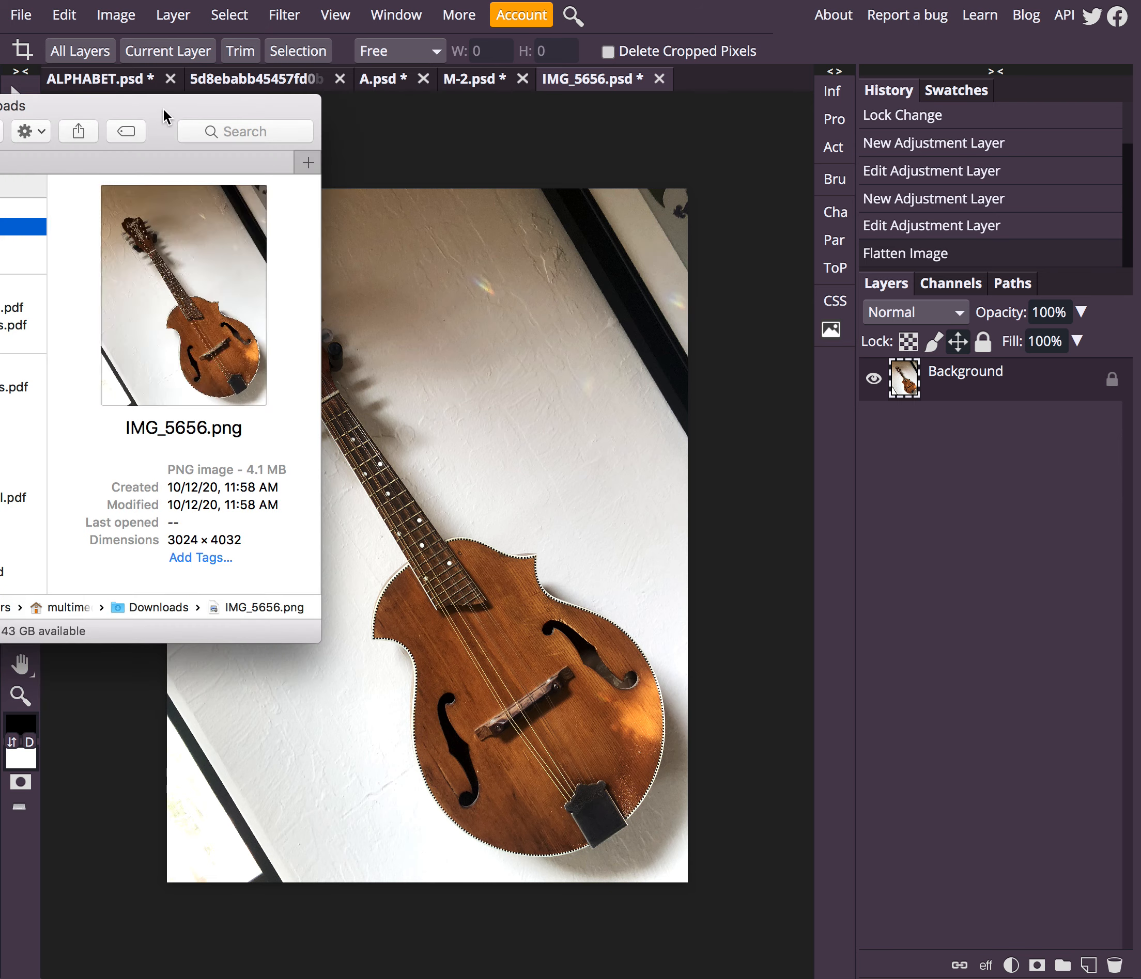
In Finder's Downloads folder, rename IMG_5656.png as Mandolin.png and move it into the 01. MY ROOTS PROJECT folder within MULTIMEDIA 2
{"action": "left_click_drag", "start_coordinate": [163, 108], "coordinate": [766, 106]}
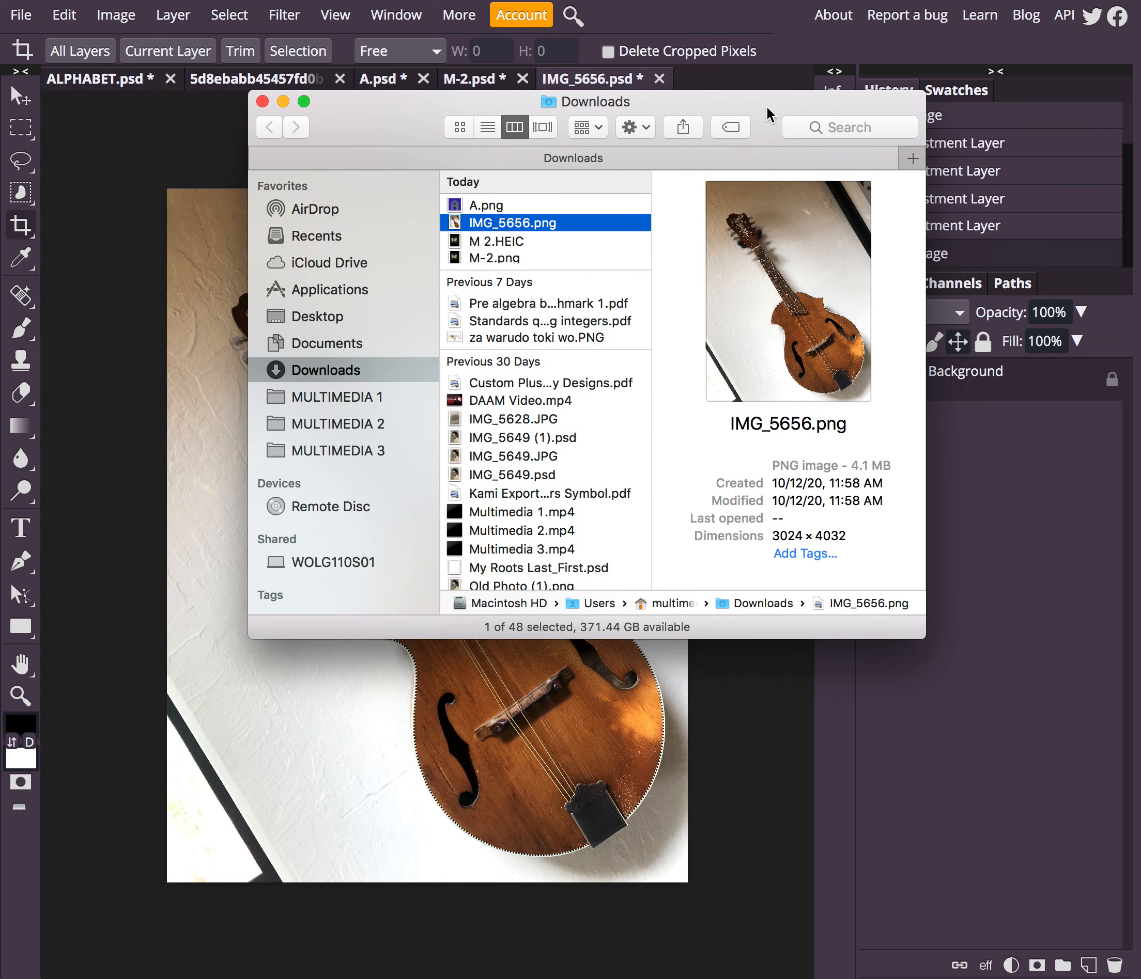
{"action": "left_click", "coordinate": [514, 222]}
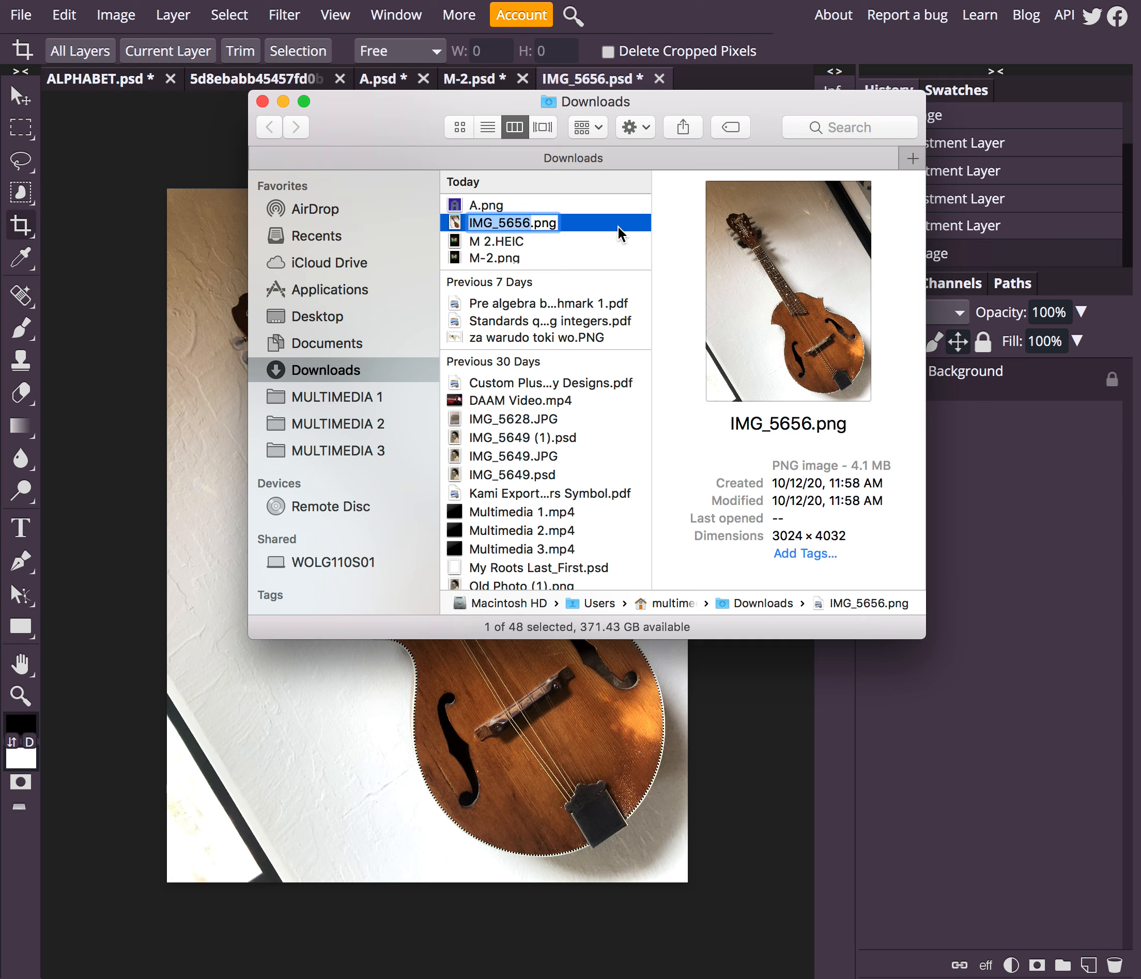
{"action": "type", "text": "Mandolin"}
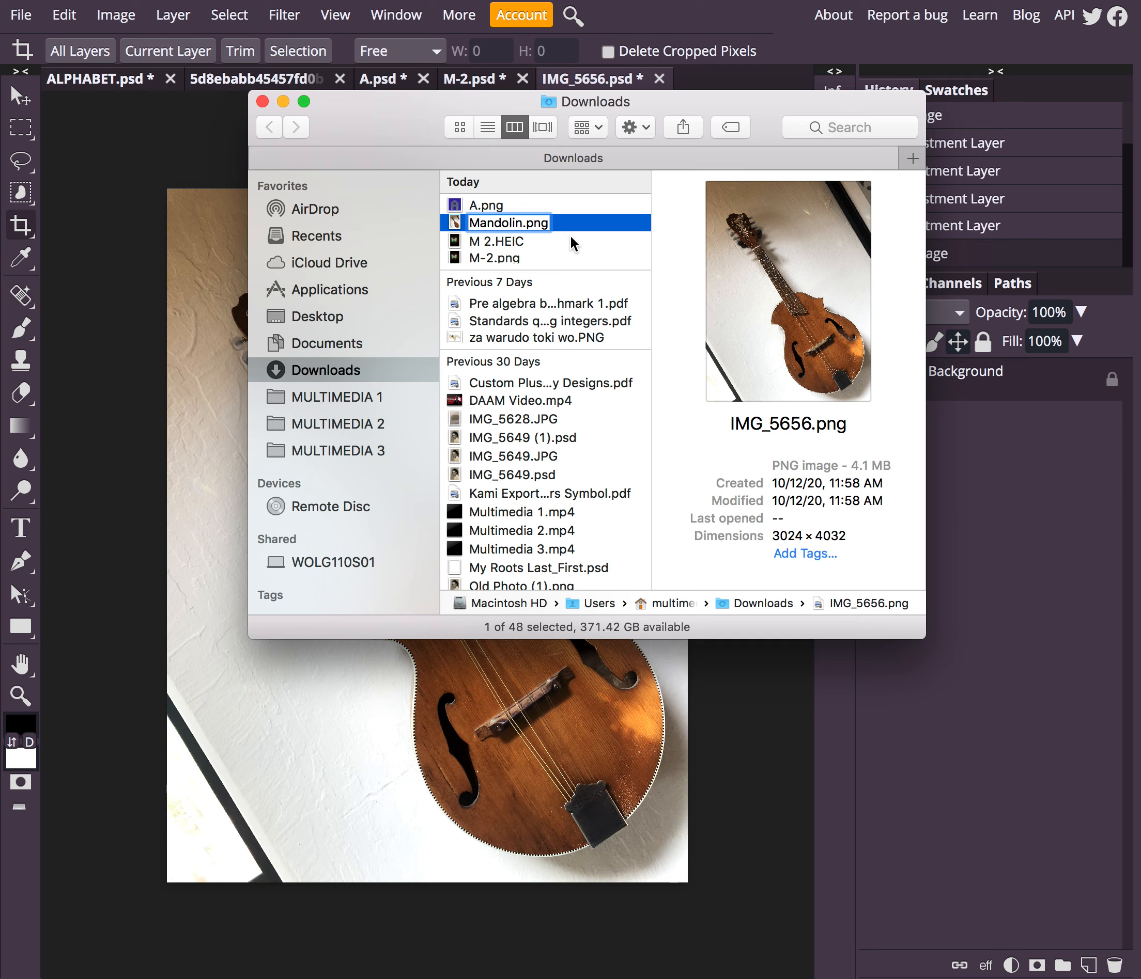
{"action": "left_click", "coordinate": [558, 222]}
{"action": "left_click", "coordinate": [510, 259]}
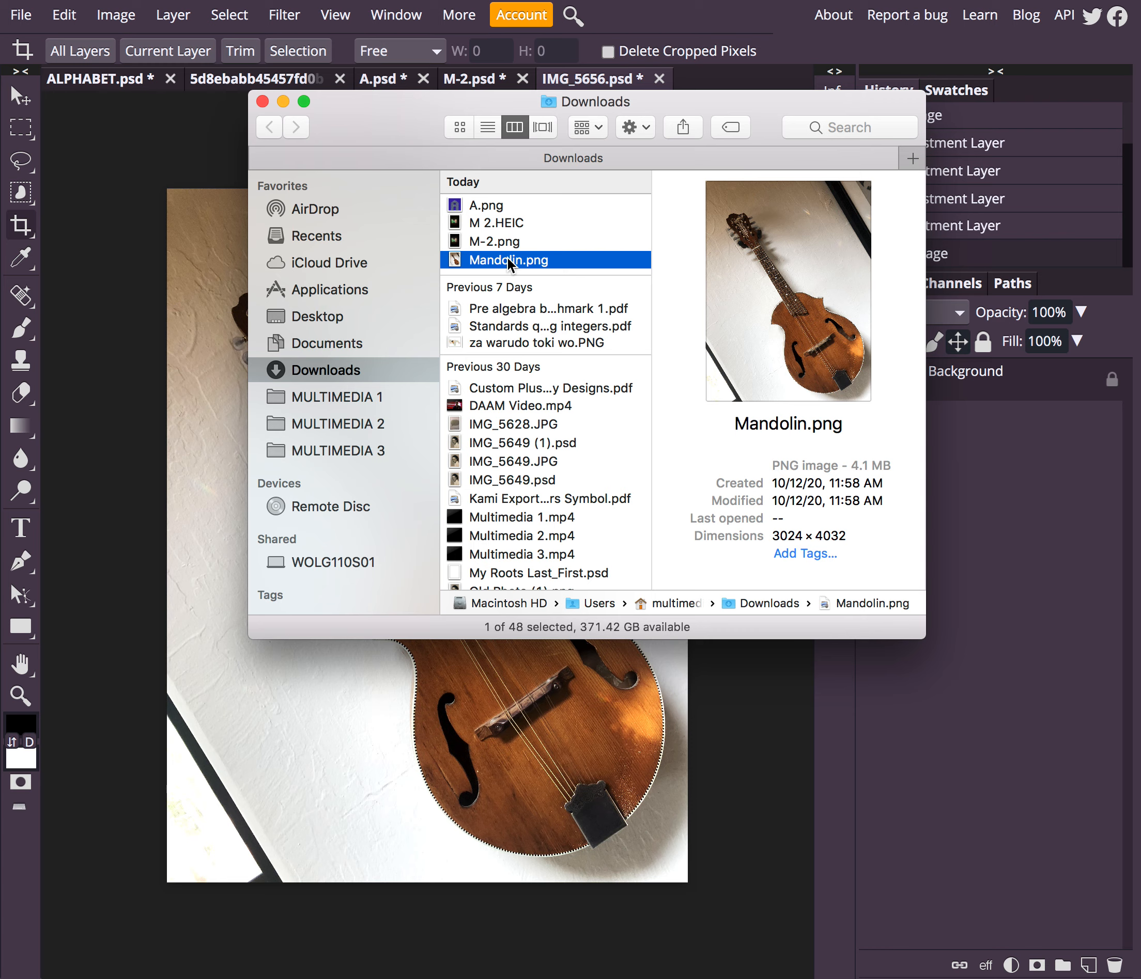
{"action": "left_click_drag", "start_coordinate": [507, 257], "coordinate": [608, 299]}
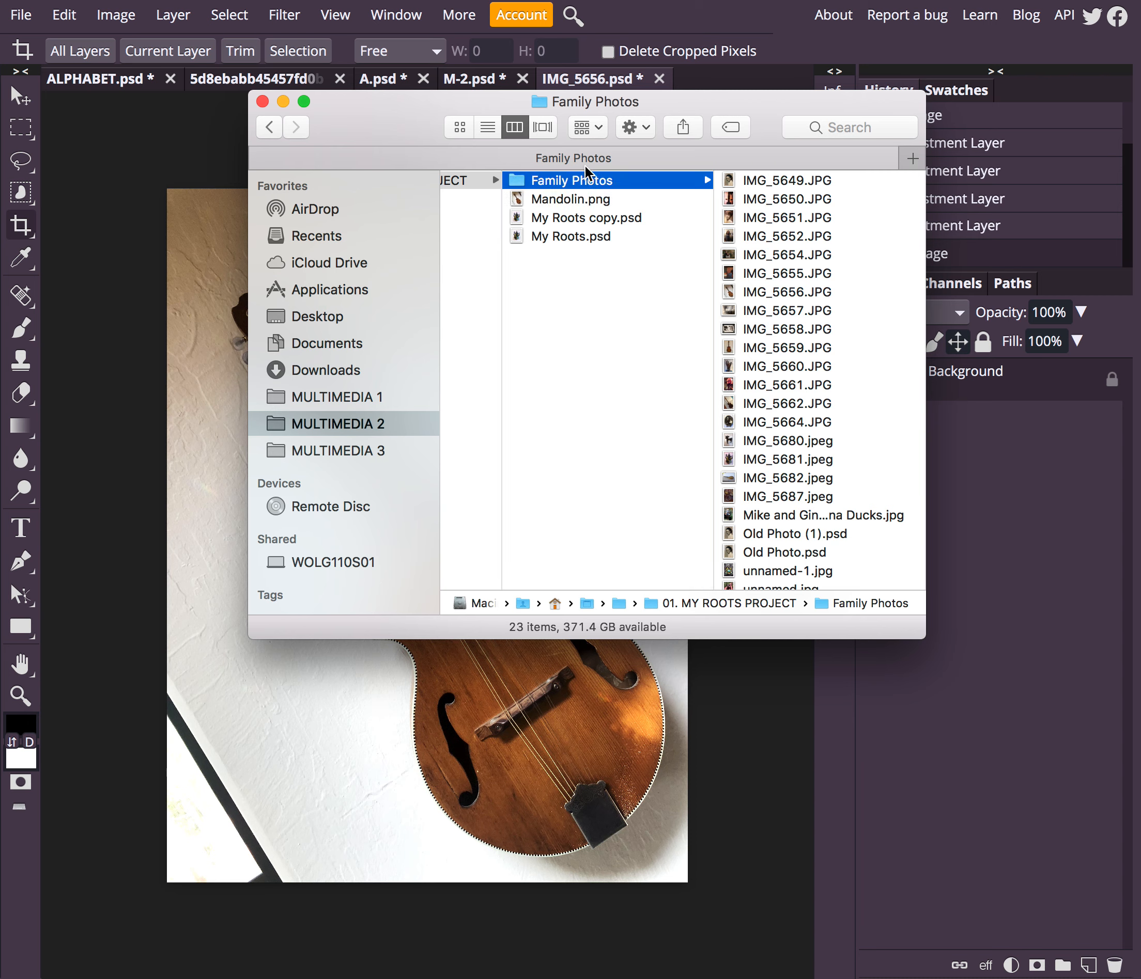
Create a folder named EDITS inside 01. MY ROOTS PROJECT and move Mandolin.png into it
{"action": "right_click", "coordinate": [544, 317]}
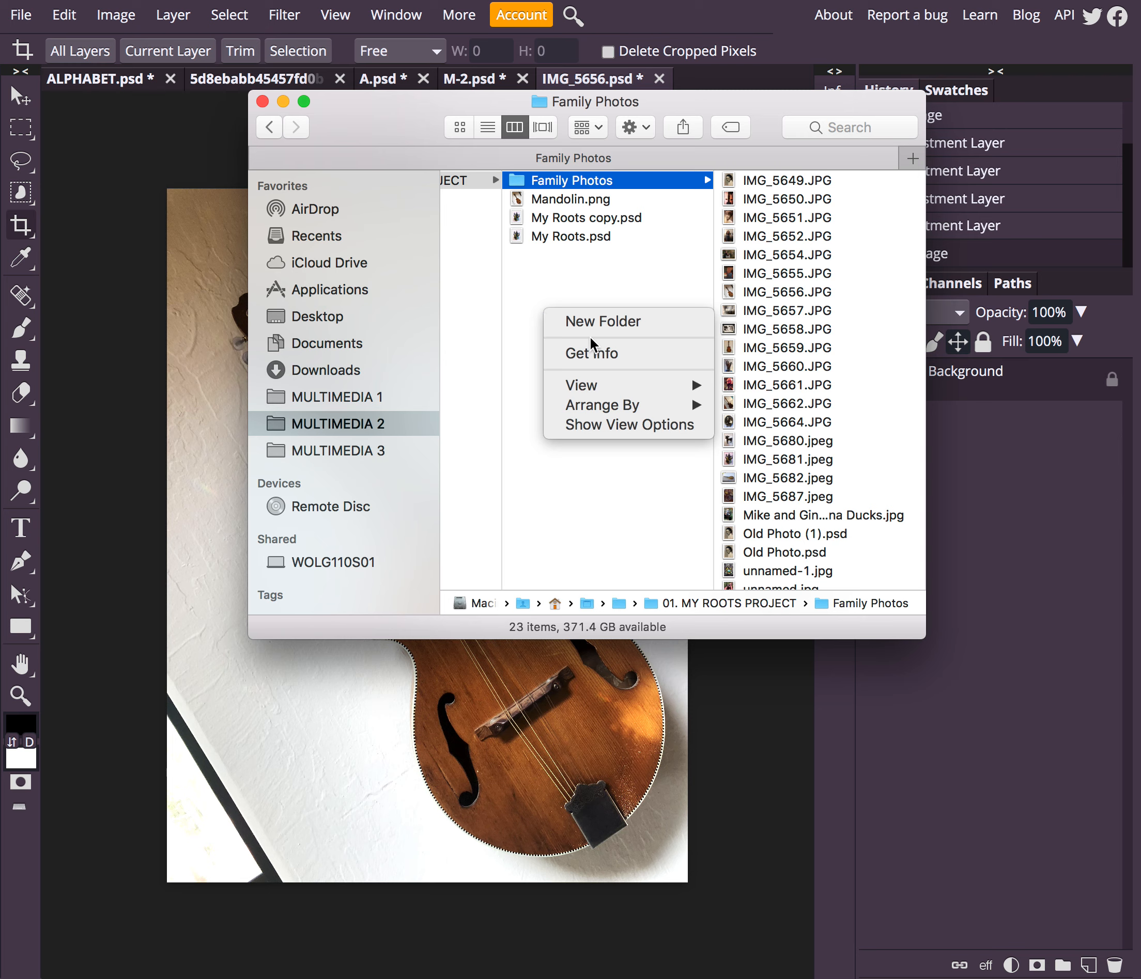
{"action": "left_click", "coordinate": [595, 322]}
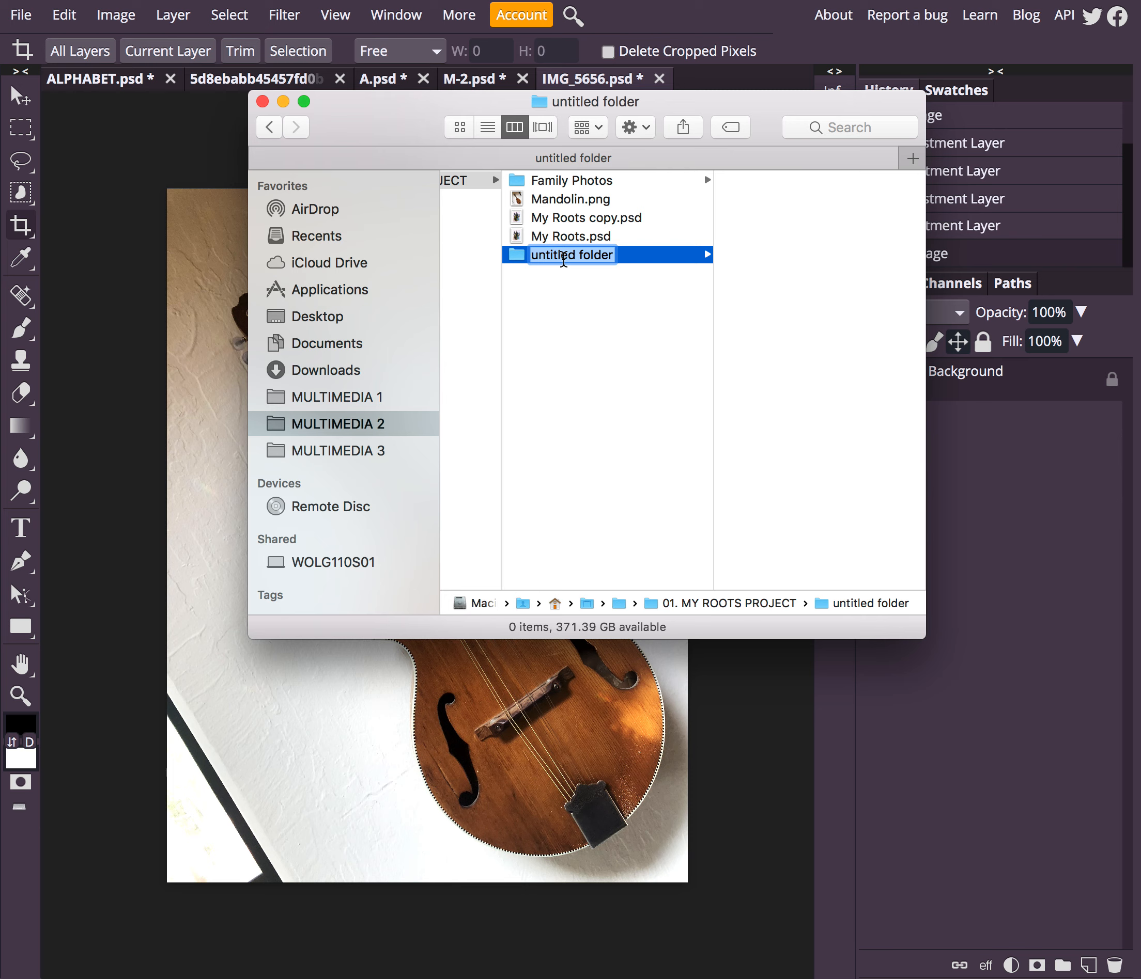
{"action": "type", "text": "EDITS"}
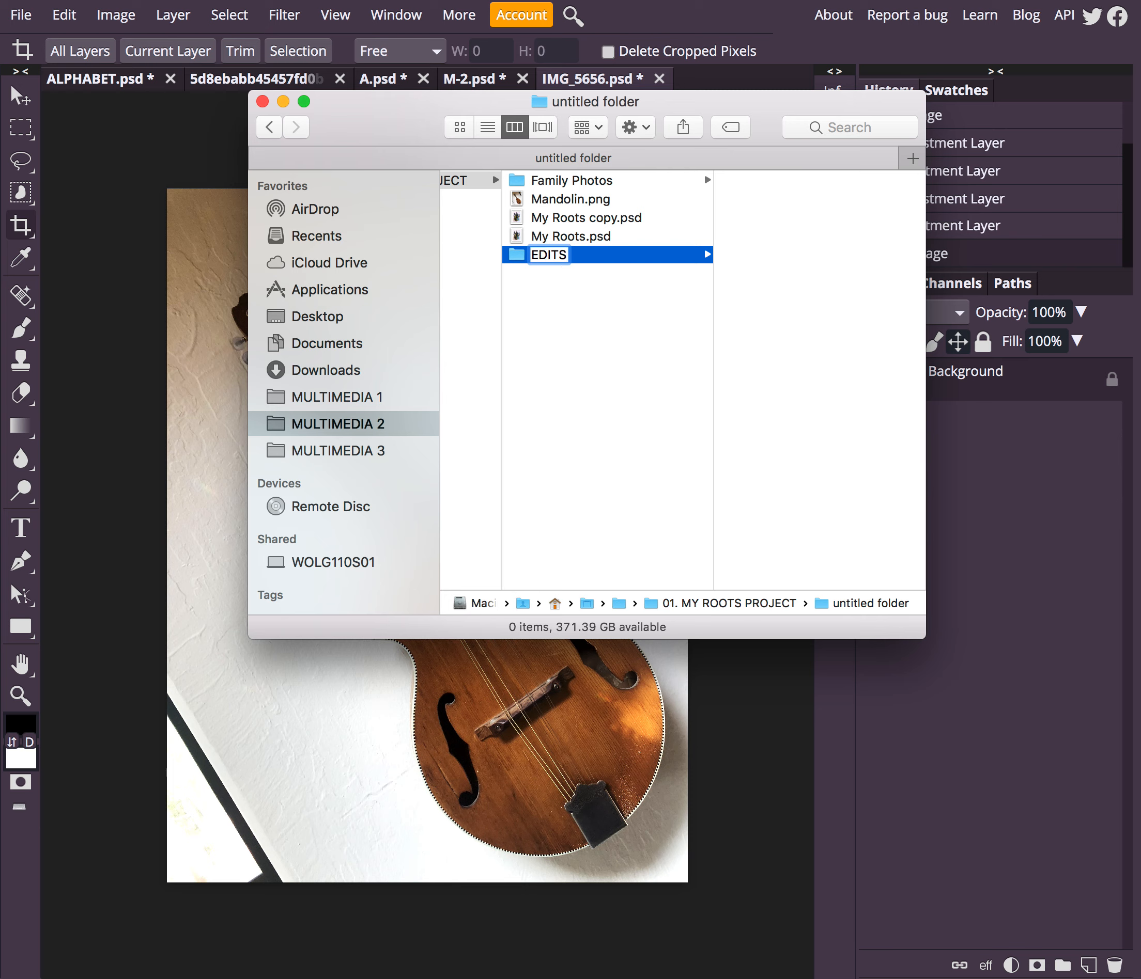
{"action": "key", "text": "Return"}
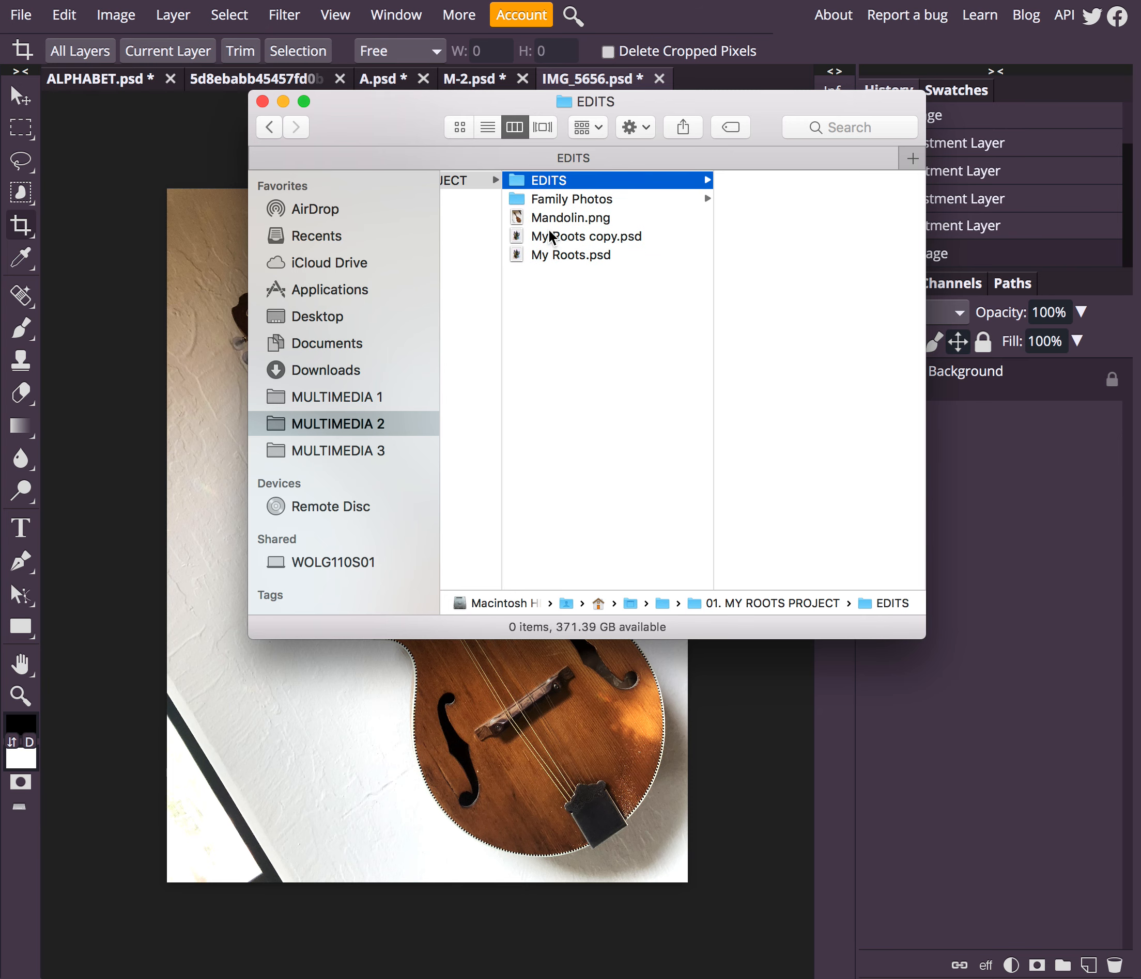
{"action": "left_click_drag", "start_coordinate": [556, 219], "coordinate": [550, 181]}
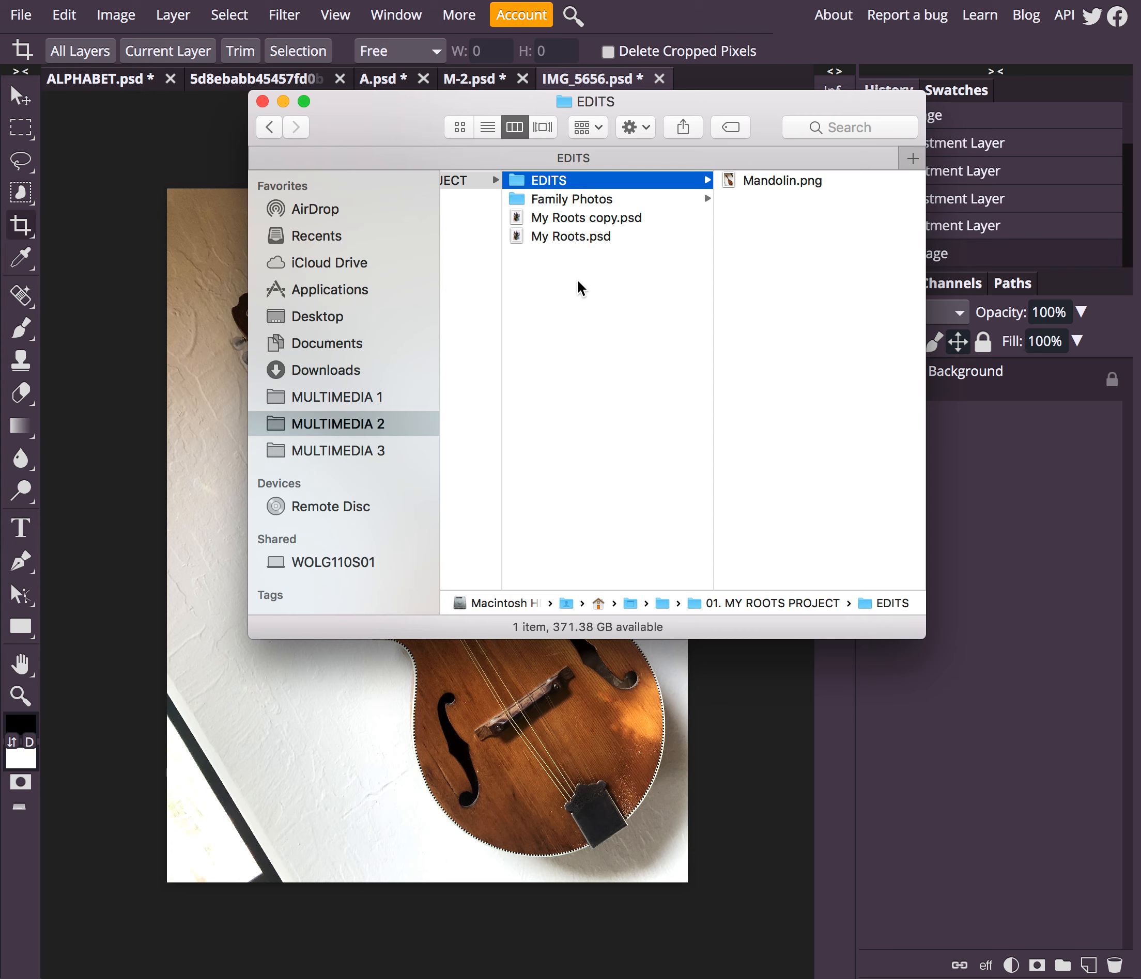
Widen and reposition the Finder window, and preview Mandolin.png inside the EDITS folder
{"action": "left_click_drag", "start_coordinate": [927, 641], "coordinate": [1138, 647]}
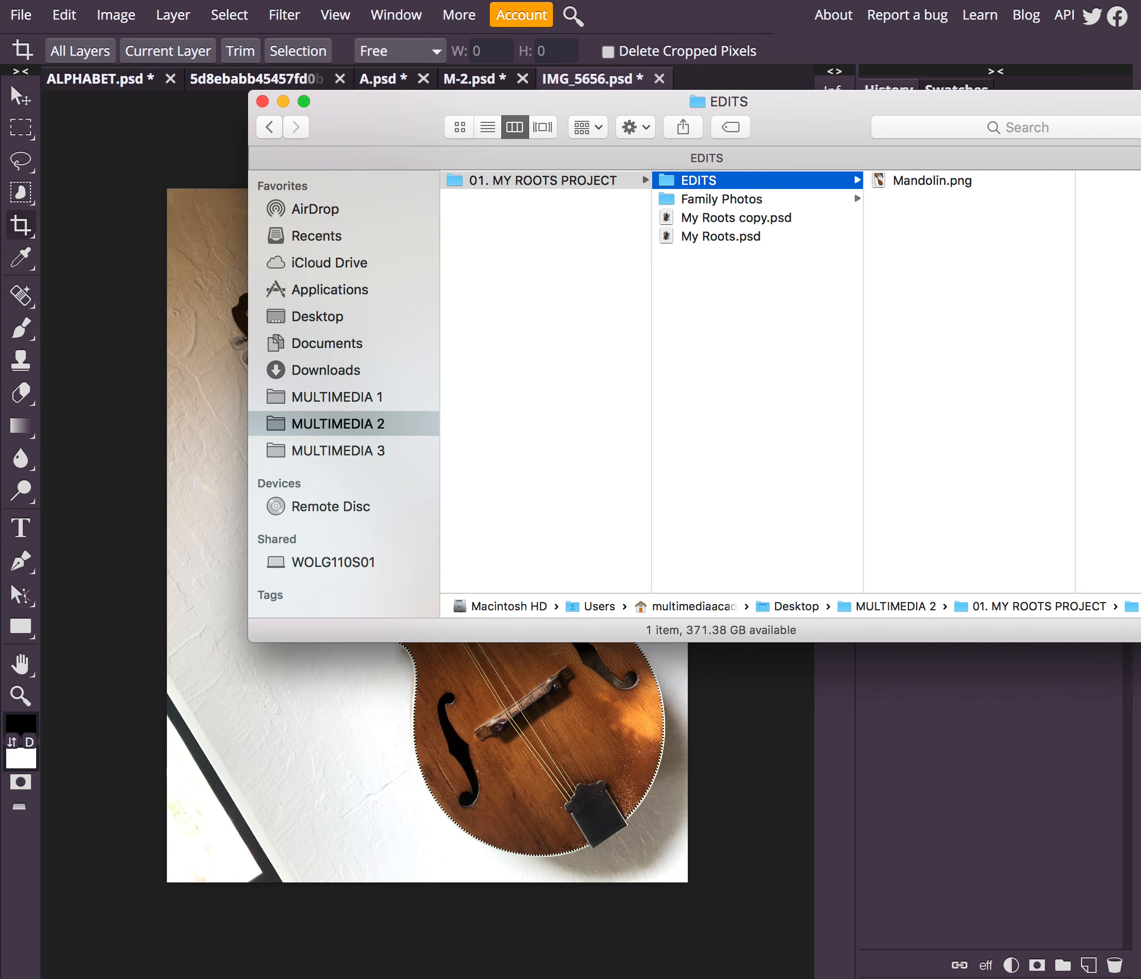
{"action": "left_click_drag", "start_coordinate": [369, 109], "coordinate": [223, 124]}
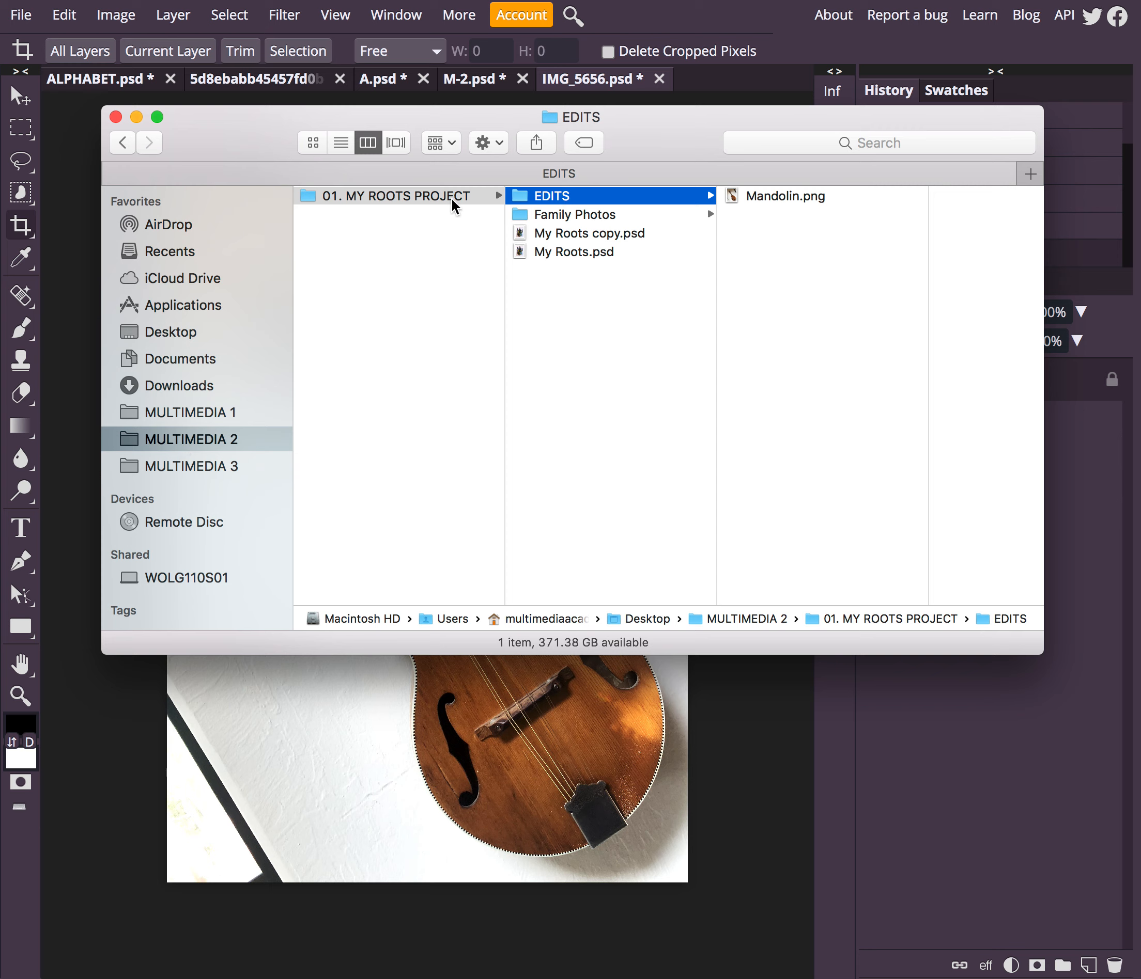
{"action": "left_click", "coordinate": [785, 198]}
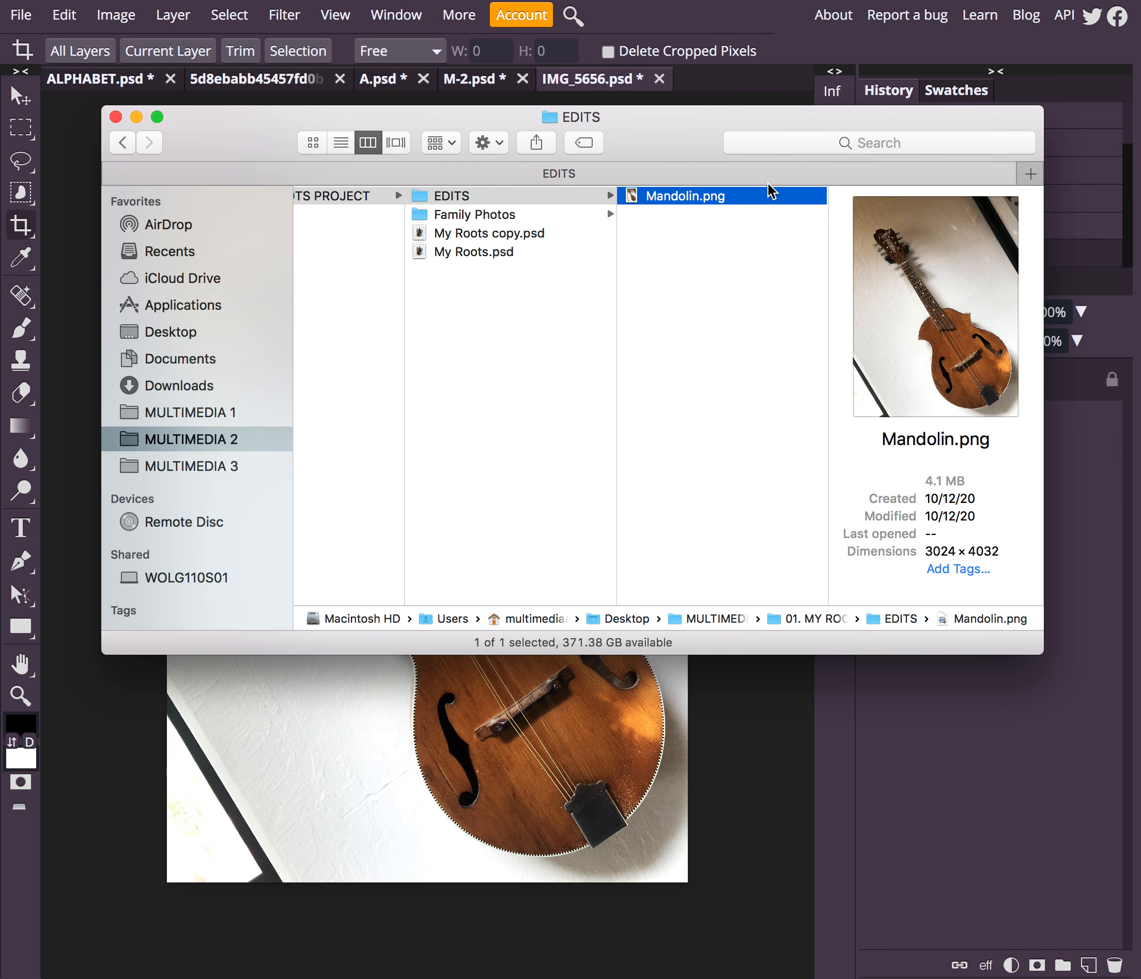
{"action": "mouse_move", "coordinate": [680, 141]}
{"action": "left_mouse_down"}
{"action": "mouse_move", "coordinate": [694, 122]}
{"action": "mouse_move", "coordinate": [684, 123]}
{"action": "left_mouse_up"}
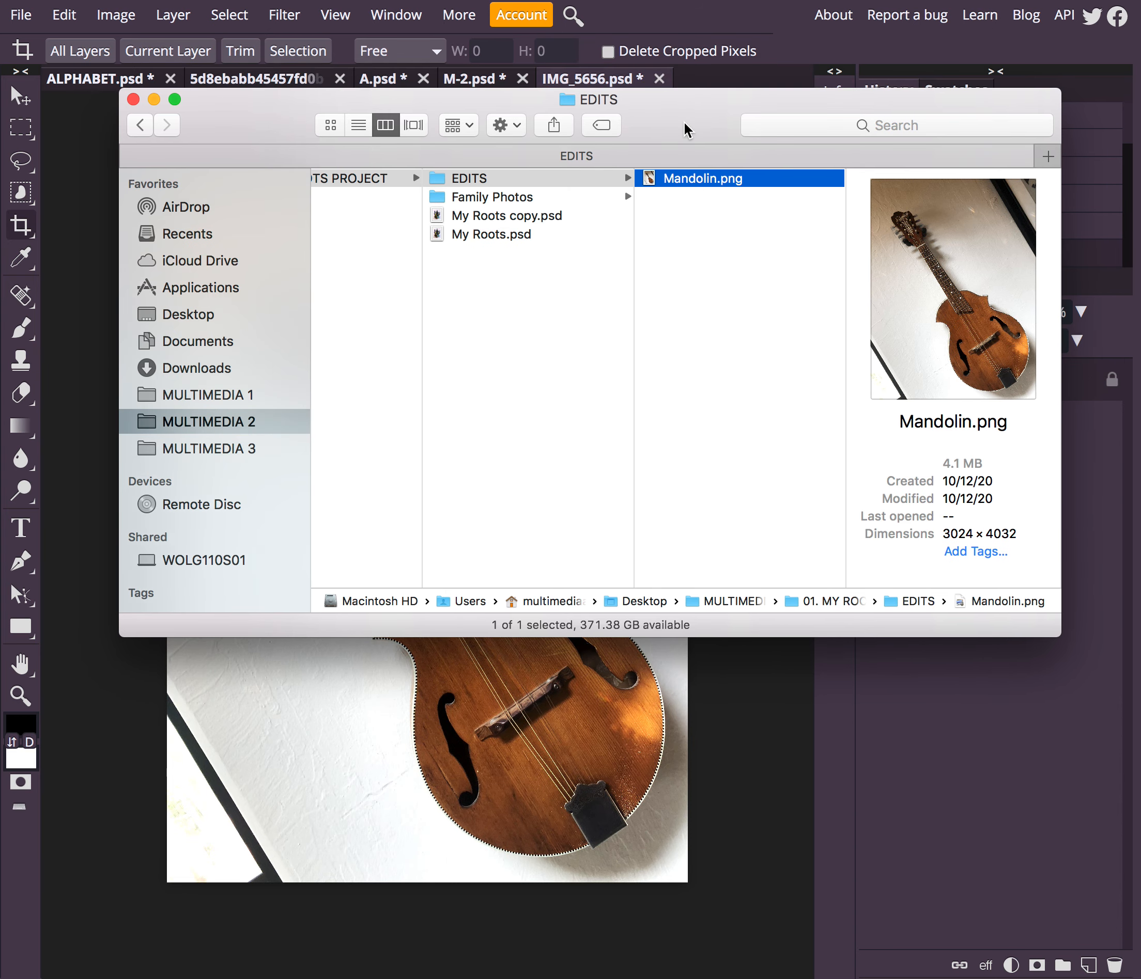